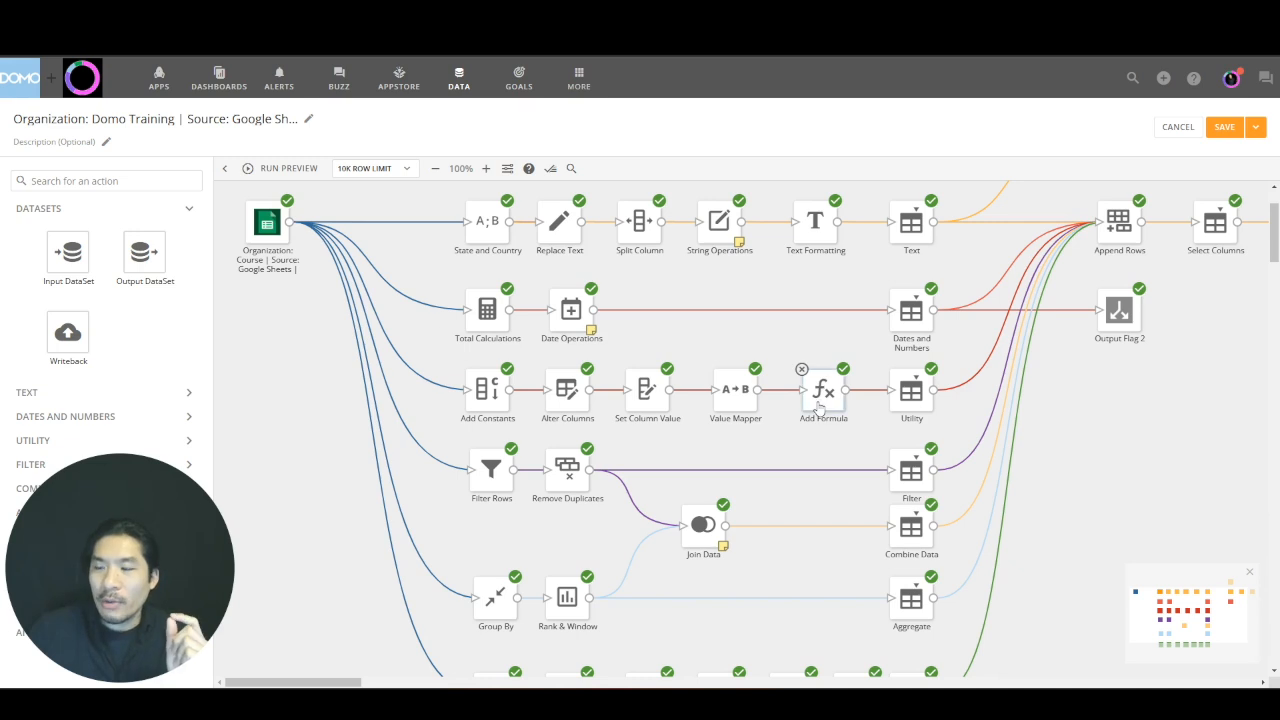
Open the Add Formula tile with an enlarged configuration area and add a new formula column named "Row number".
left_click(820, 385)
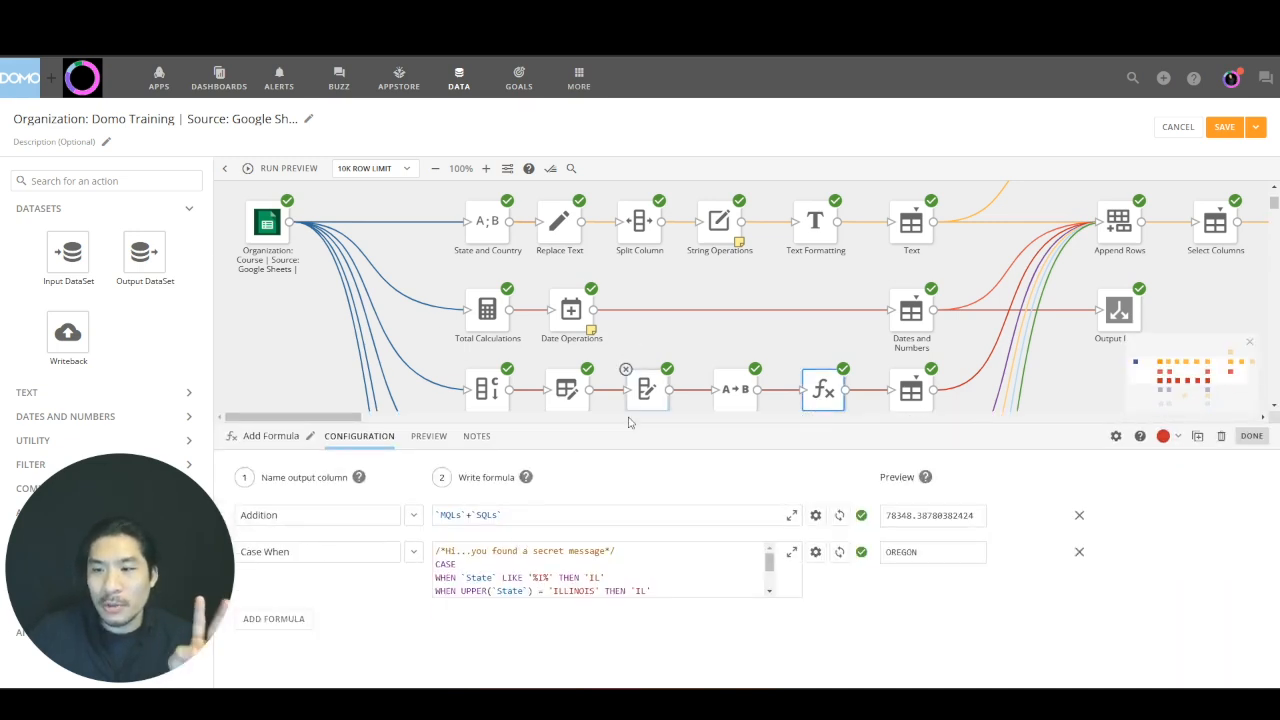
left_click_drag(630, 423, 638, 282)
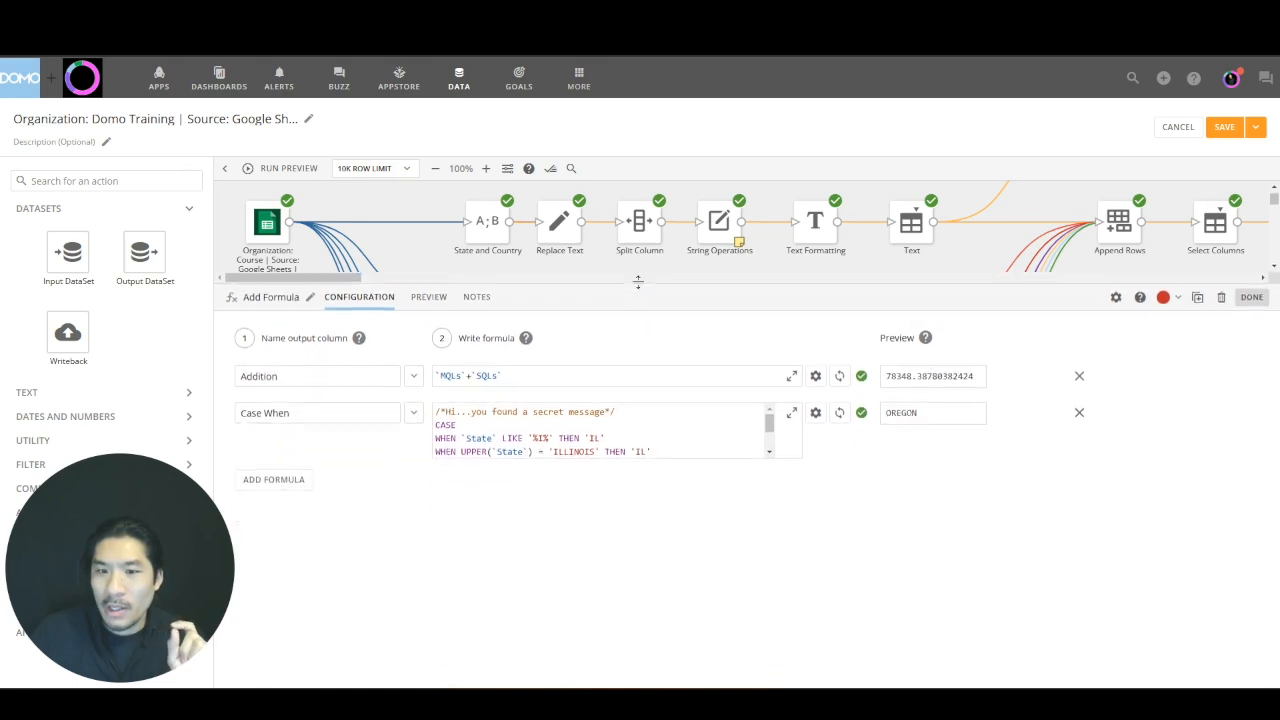
left_click(300, 481)
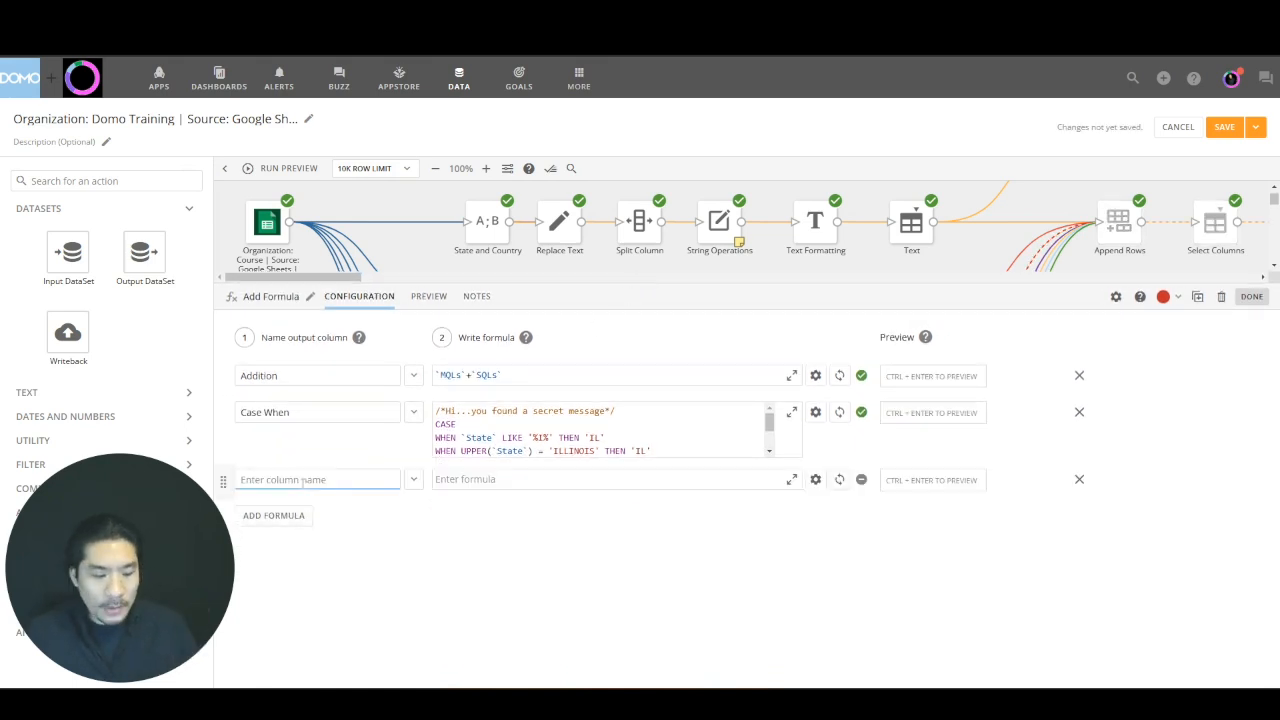
type("Row number")
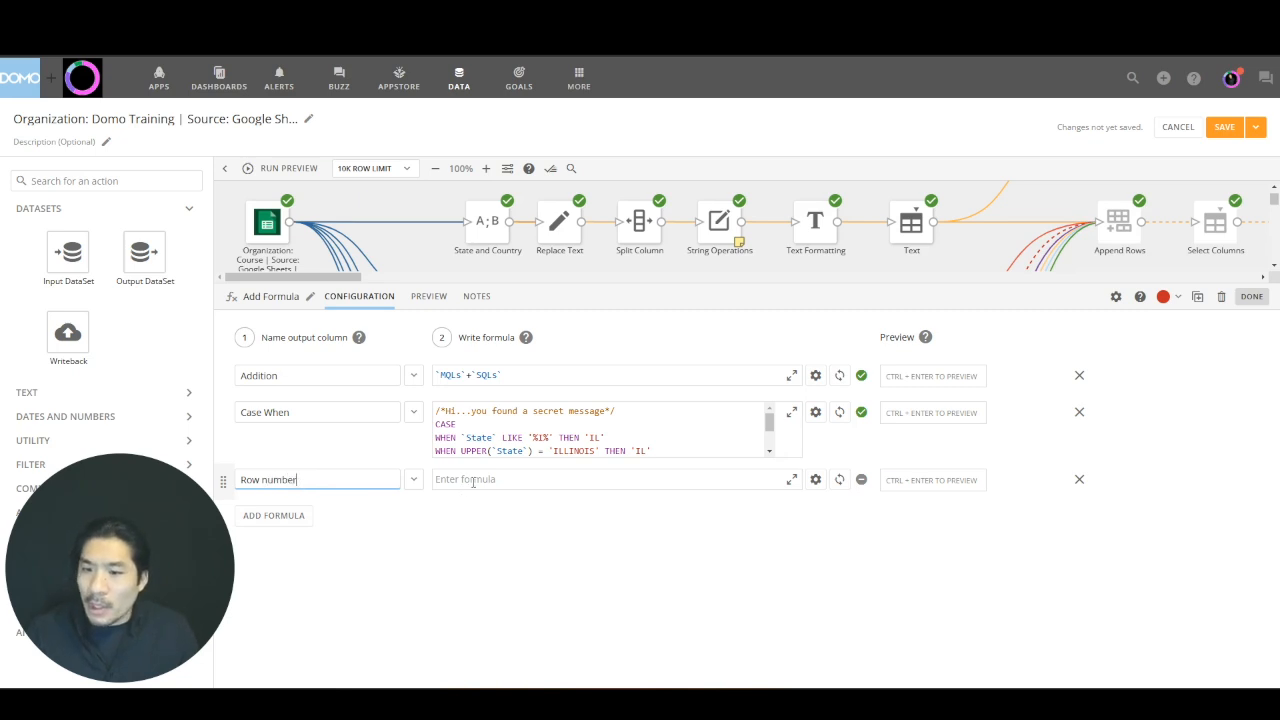
Write row_number() as the Row number column's calculation in the Formula Editor, validate it, and save and close.
left_click(473, 480)
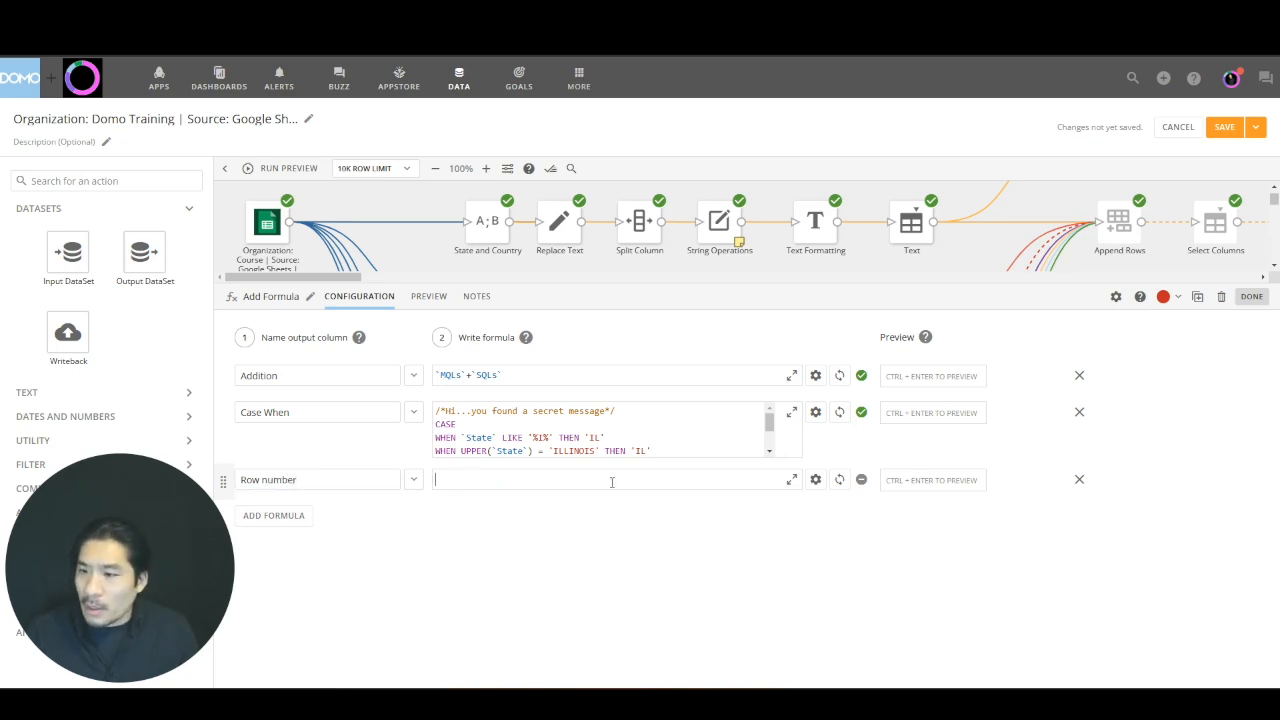
left_click(790, 485)
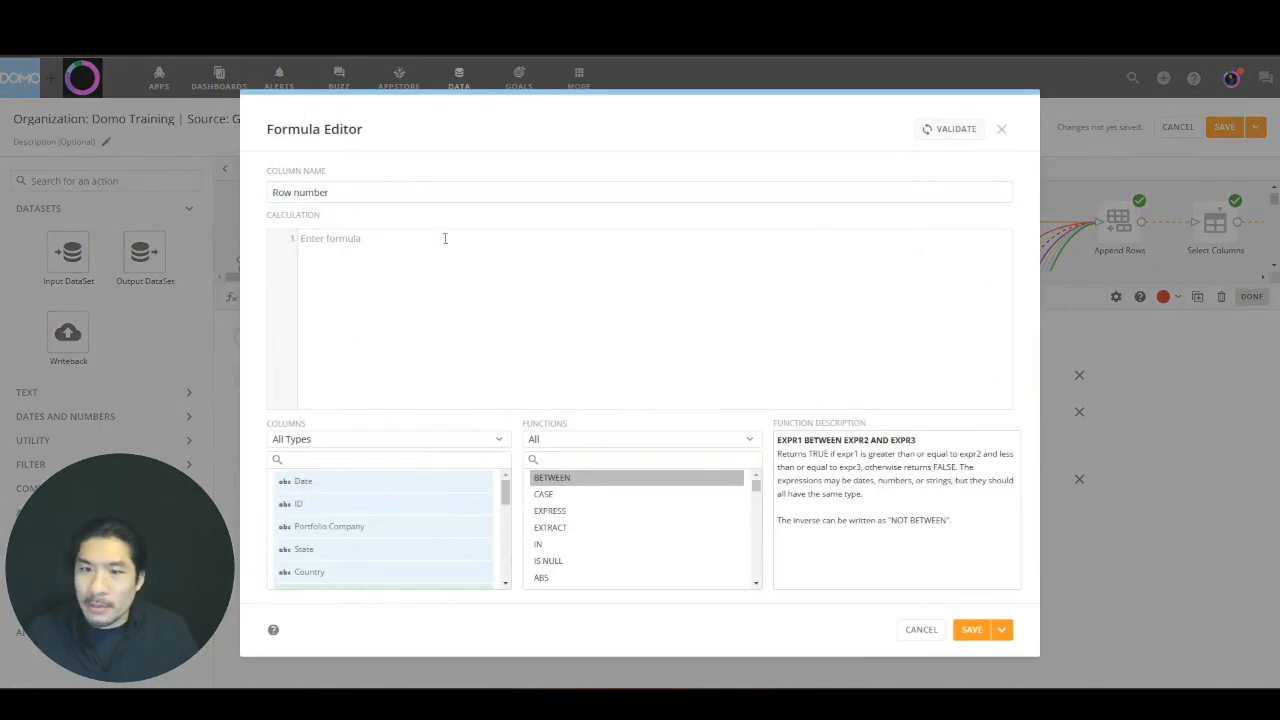
left_click(593, 459)
type("row")
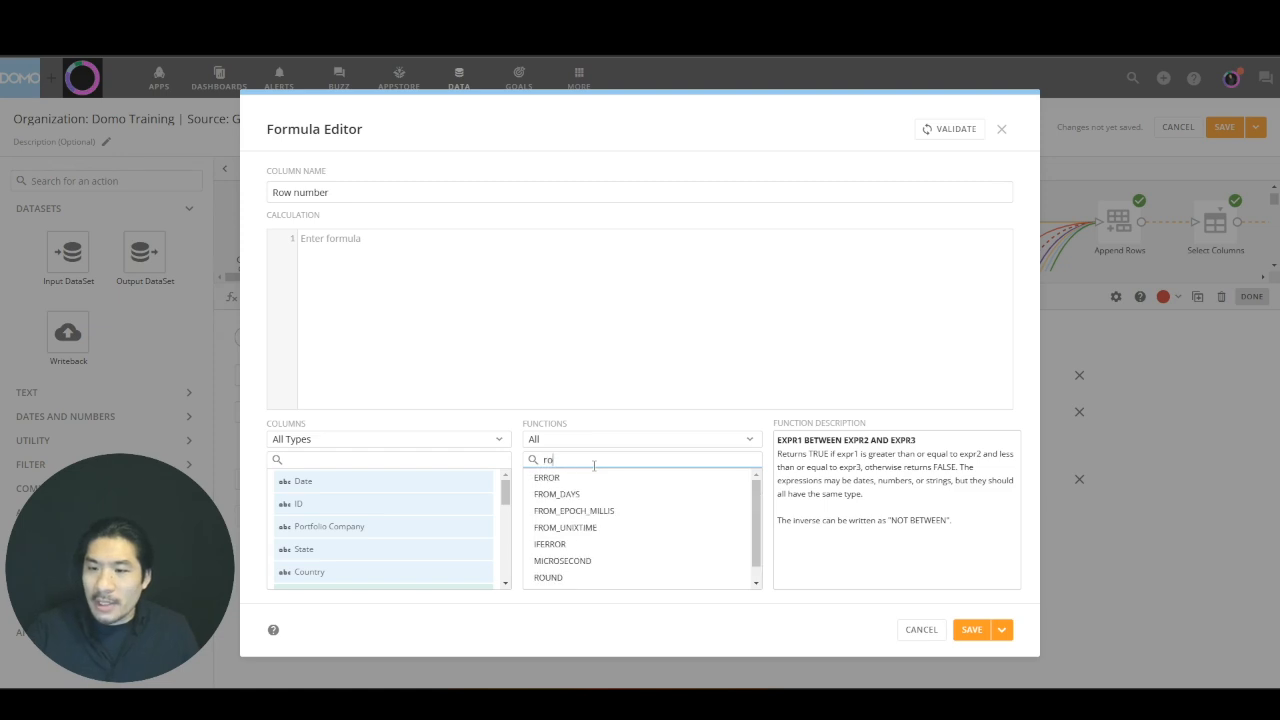
left_click(380, 240)
type("row")
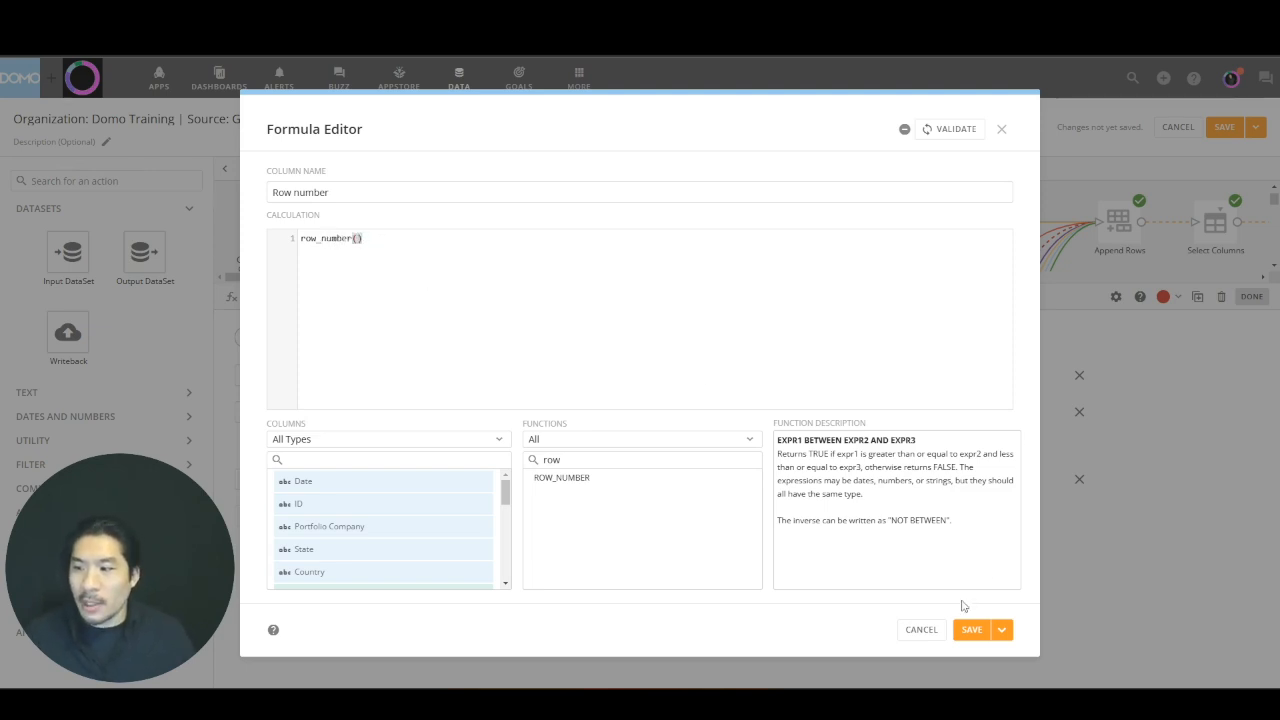
left_click(950, 133)
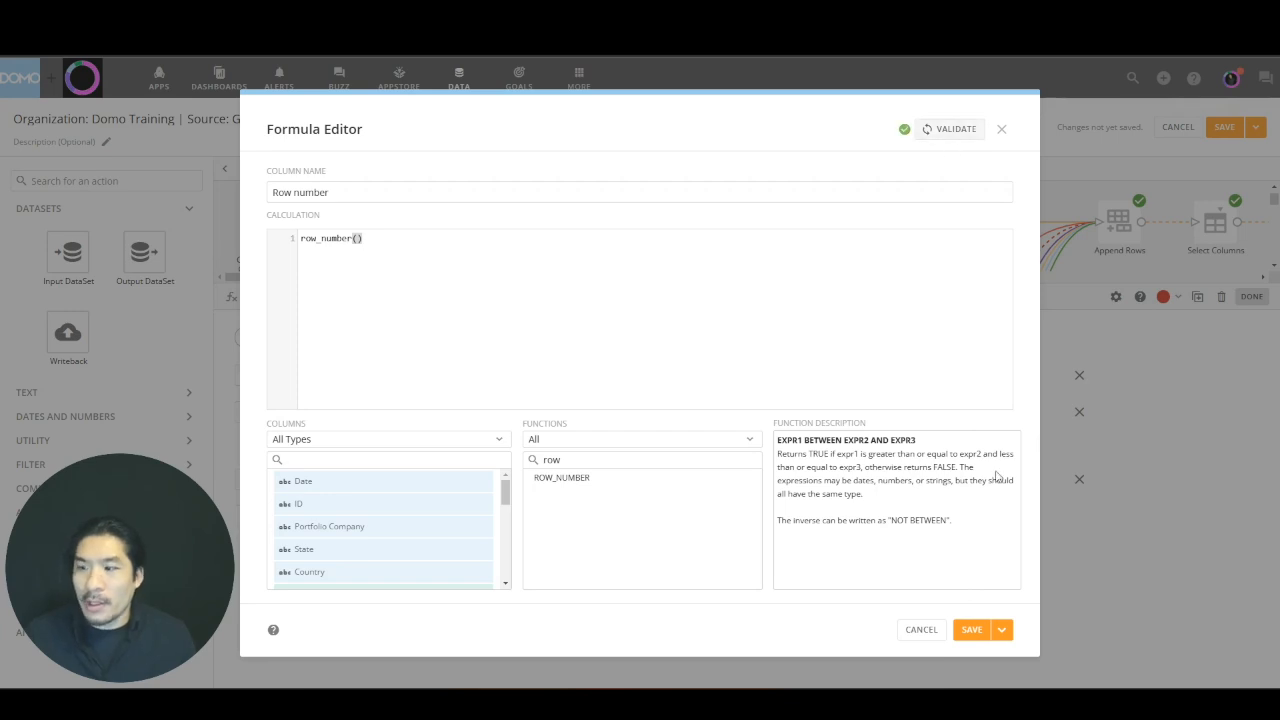
left_click(1002, 630)
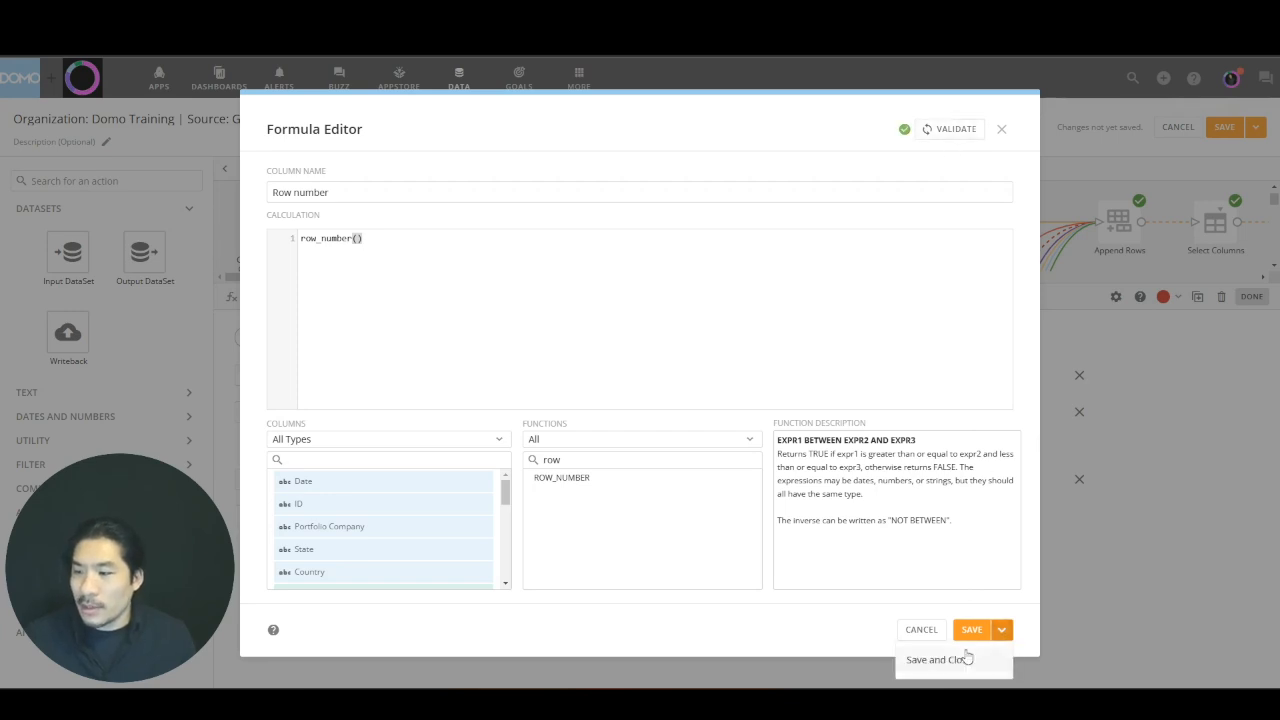
left_click(940, 660)
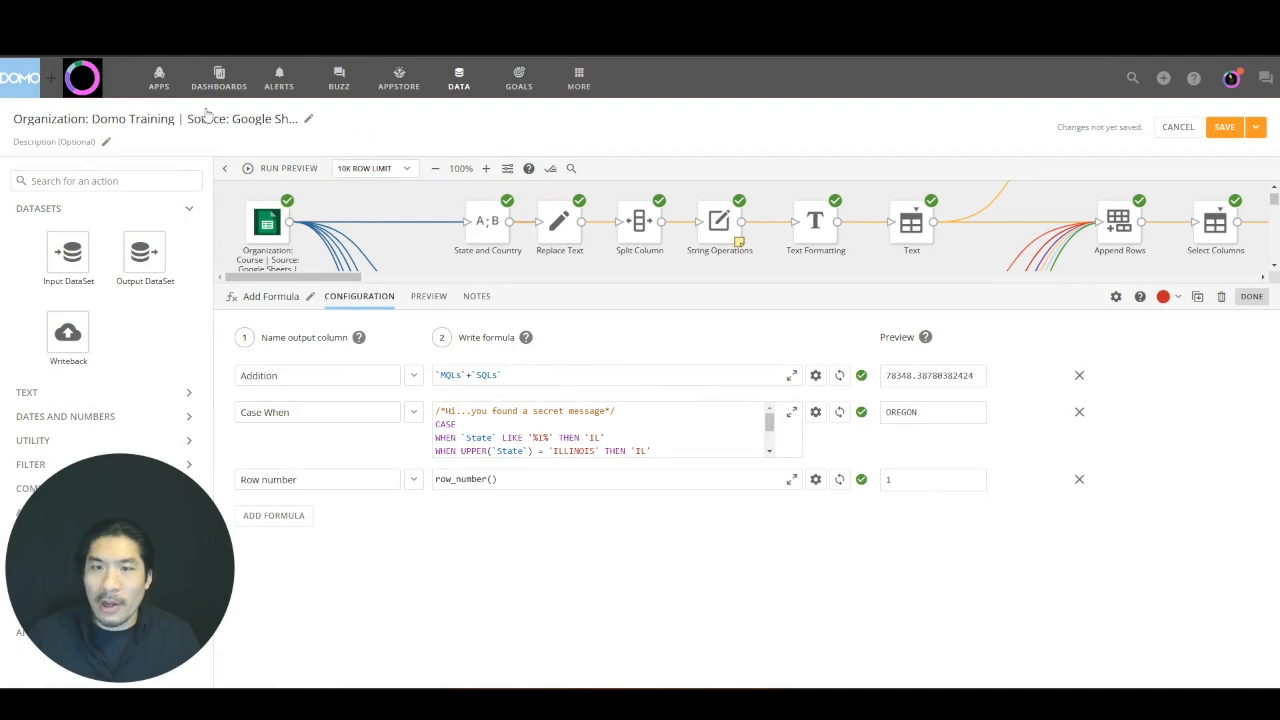
Run the preview and examine the Row number column in the Add Formula tile's output rows.
left_click(308, 168)
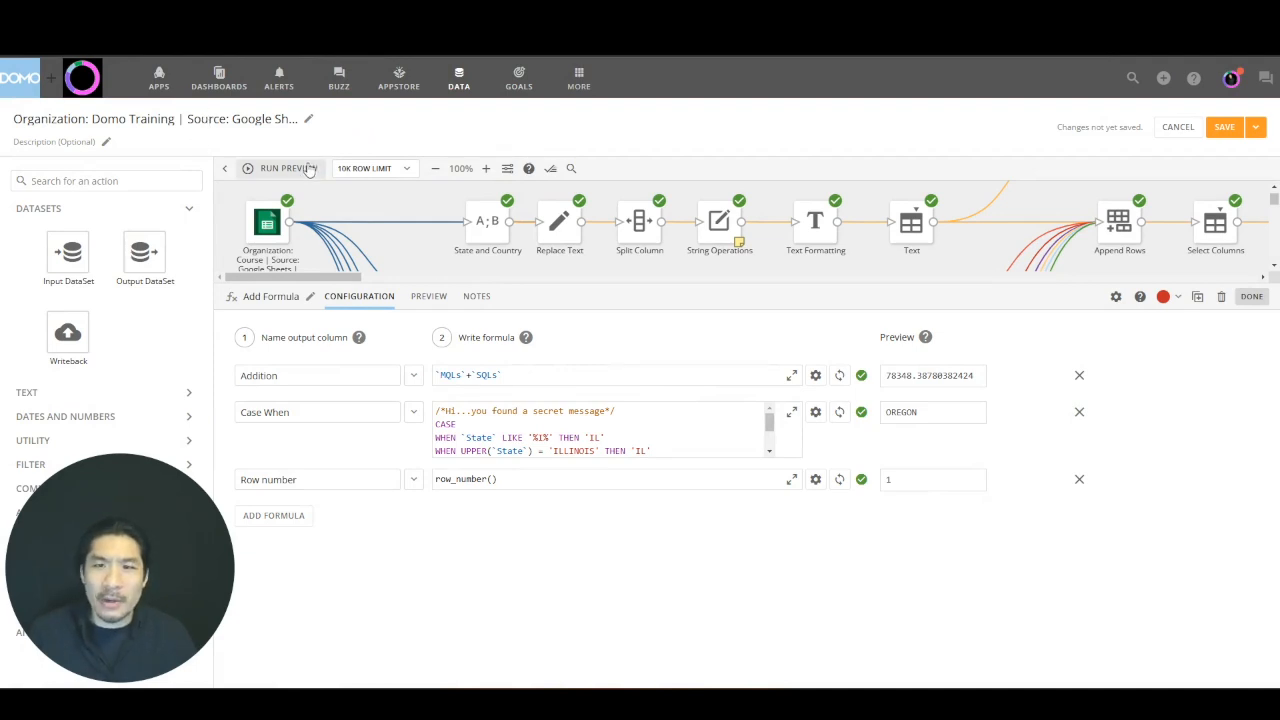
left_click(429, 298)
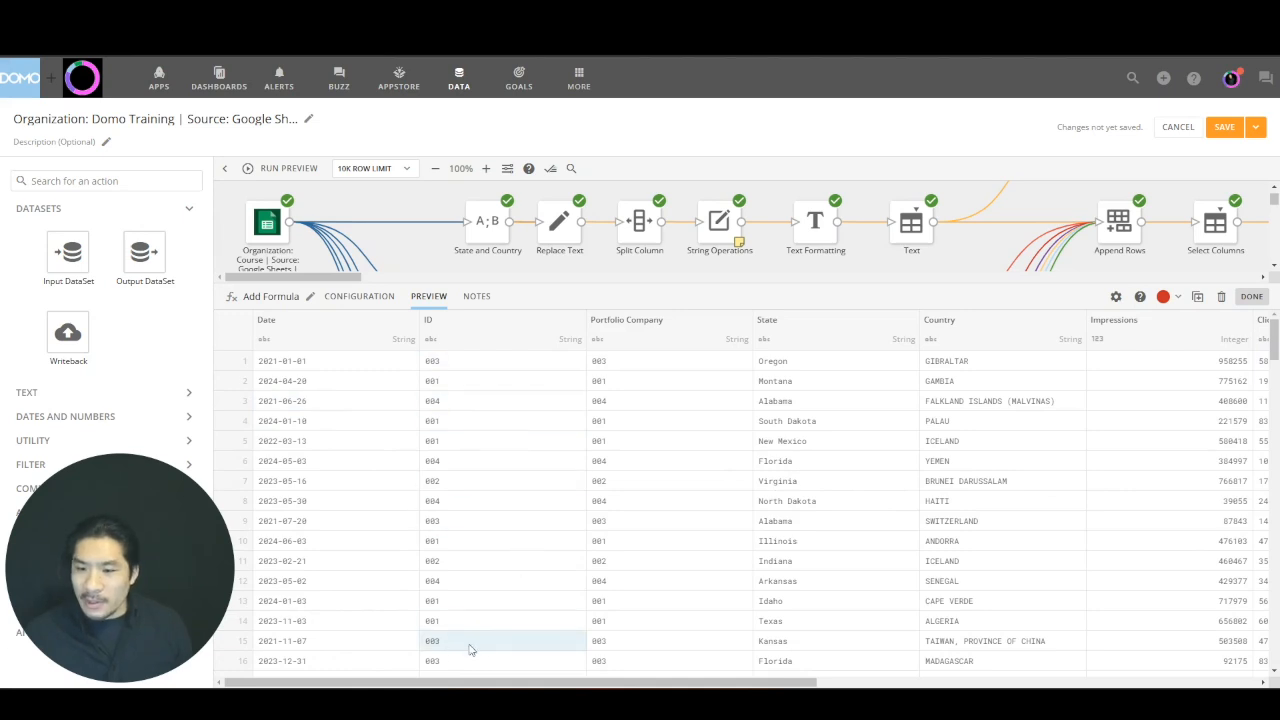
scroll(468, 648, "right", 10)
scroll(1190, 643, "right", 5)
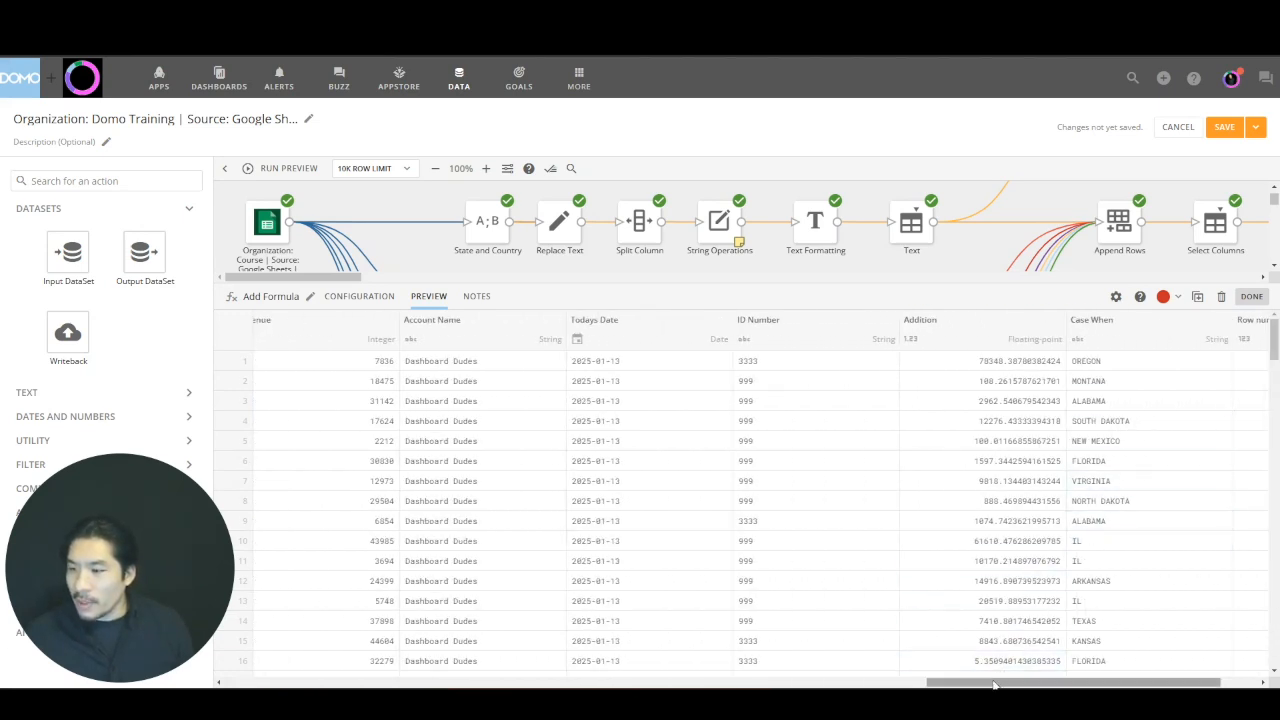
scroll(1000, 680, "right", 3)
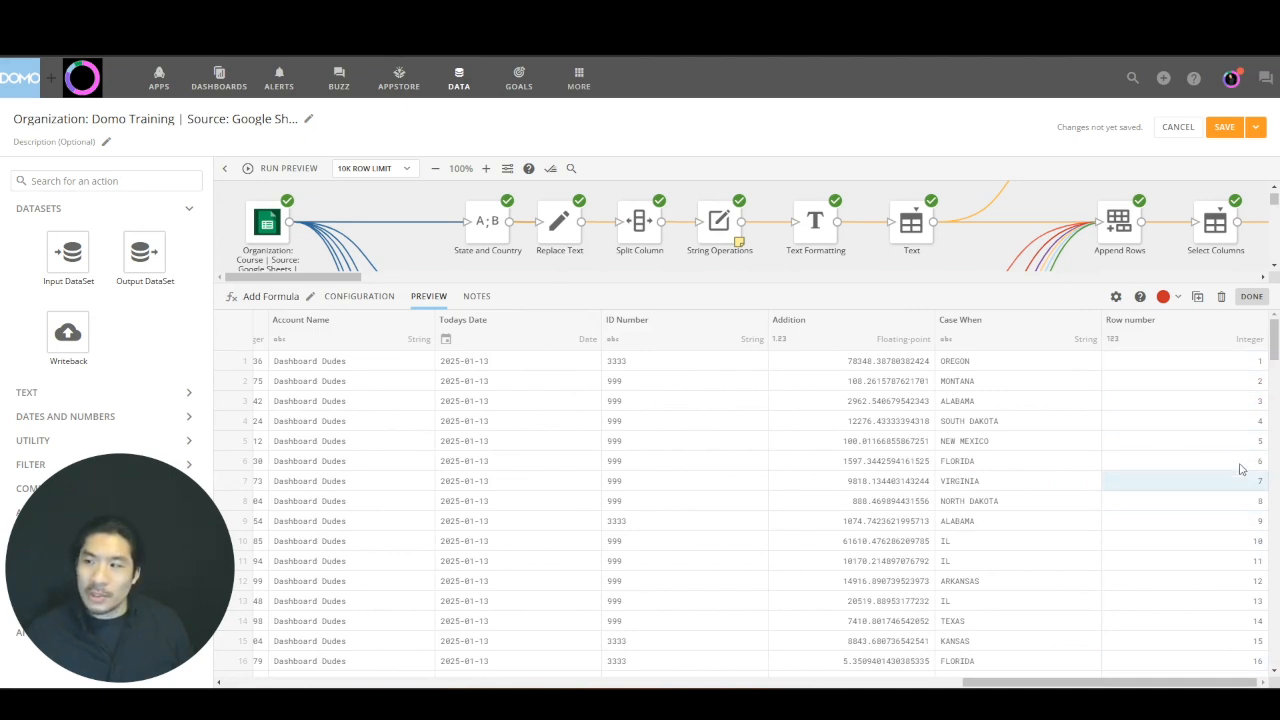
scroll(1248, 410, "down", 3)
scroll(1246, 449, "down", 2)
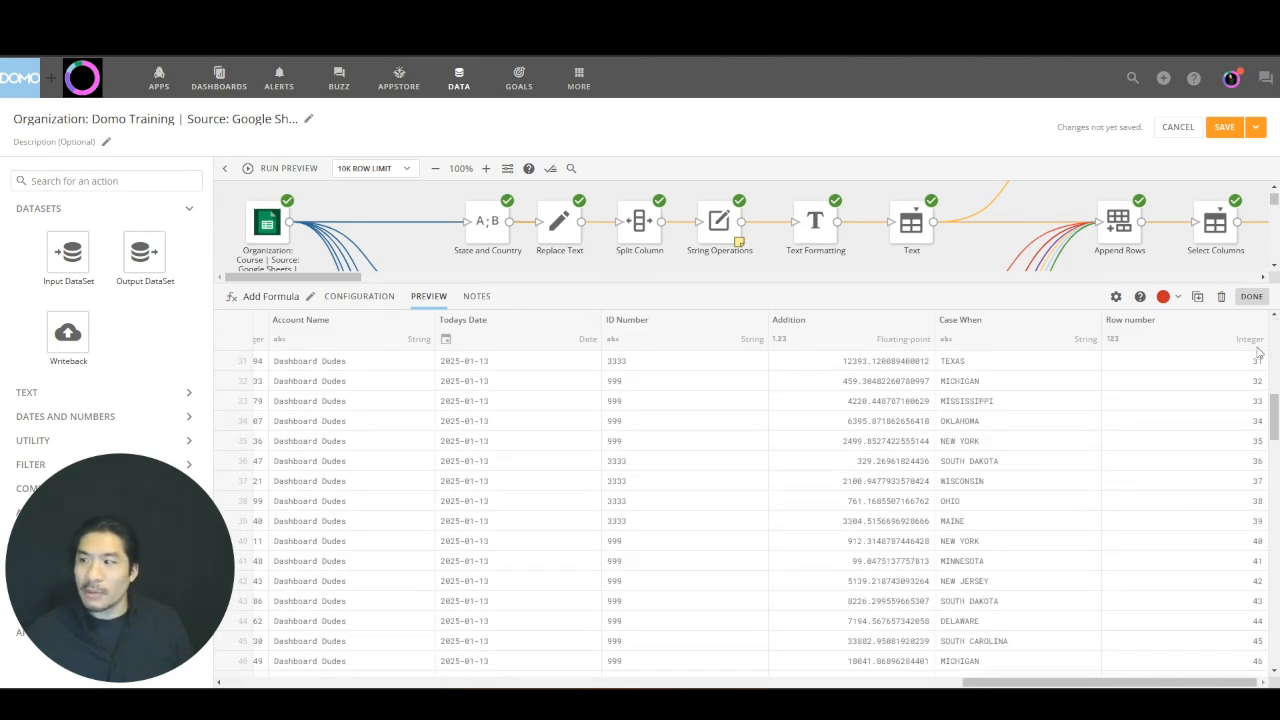
left_click(1251, 296)
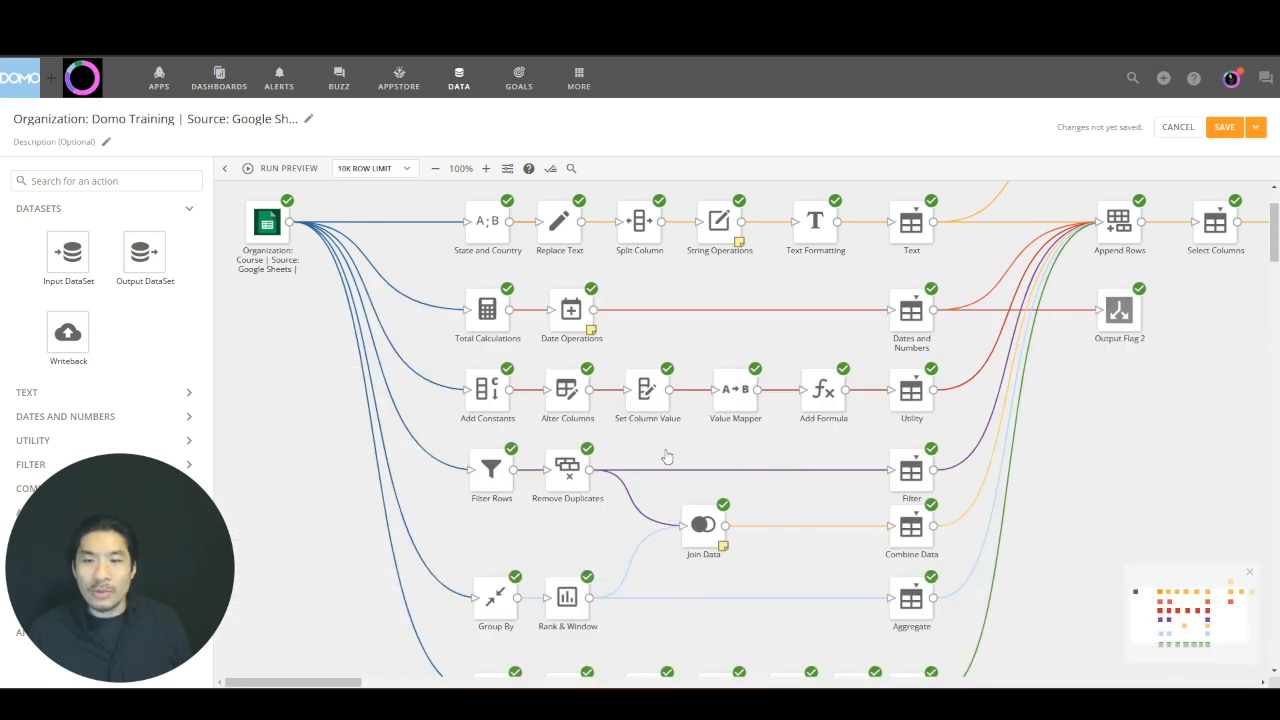
Add a Rank & Window tile to the canvas and connect the Utility tile's output to it.
left_click_drag(140, 574, 330, 574)
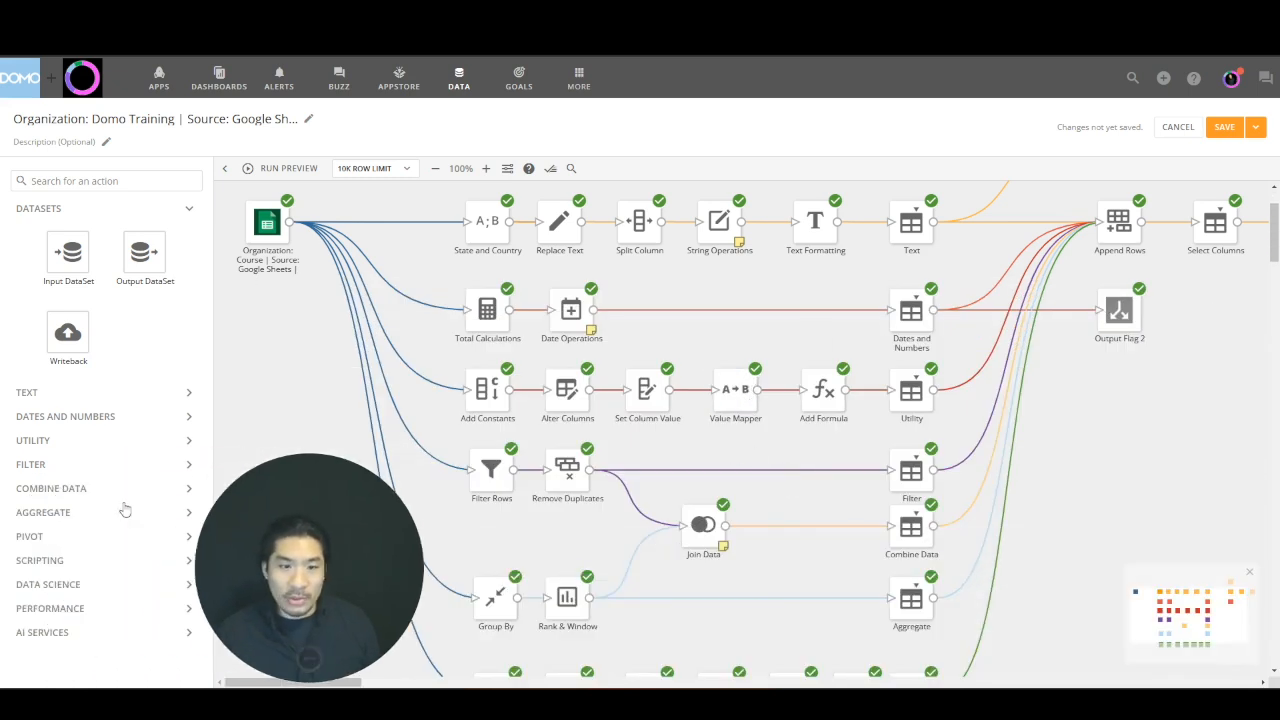
left_click(90, 522)
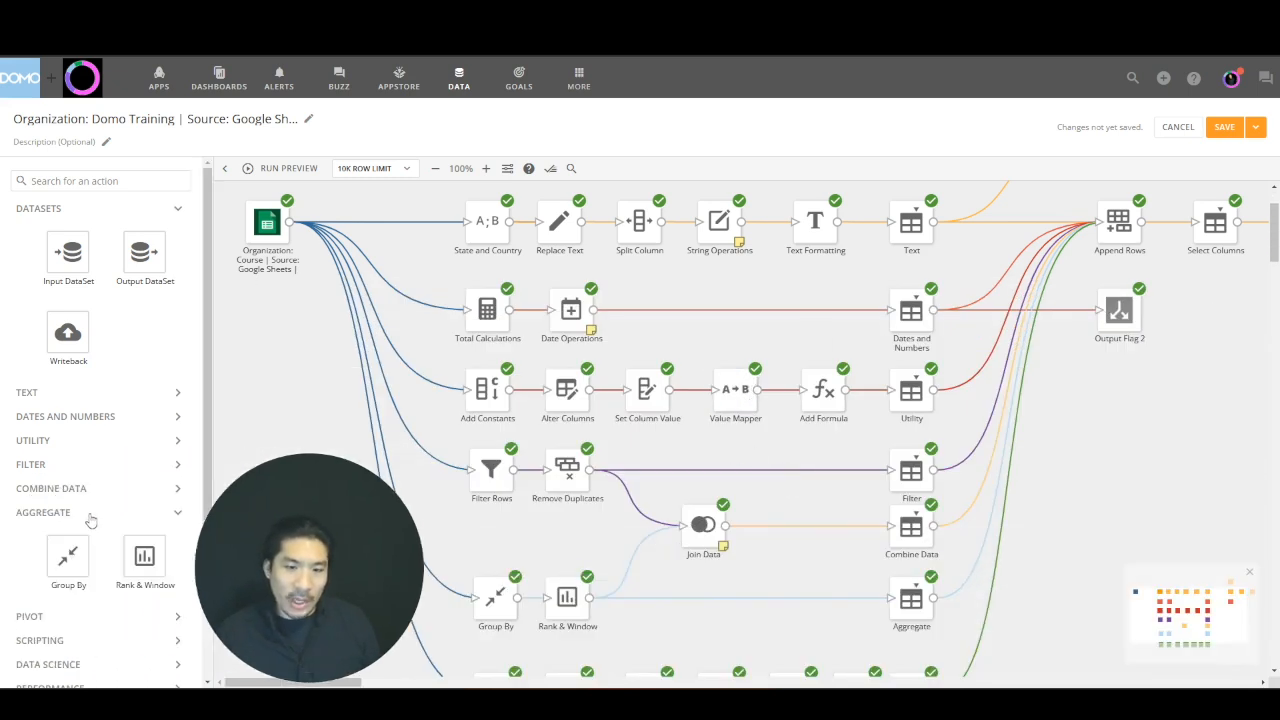
scroll(120, 520, "down", 1)
left_click_drag(145, 480, 1082, 388)
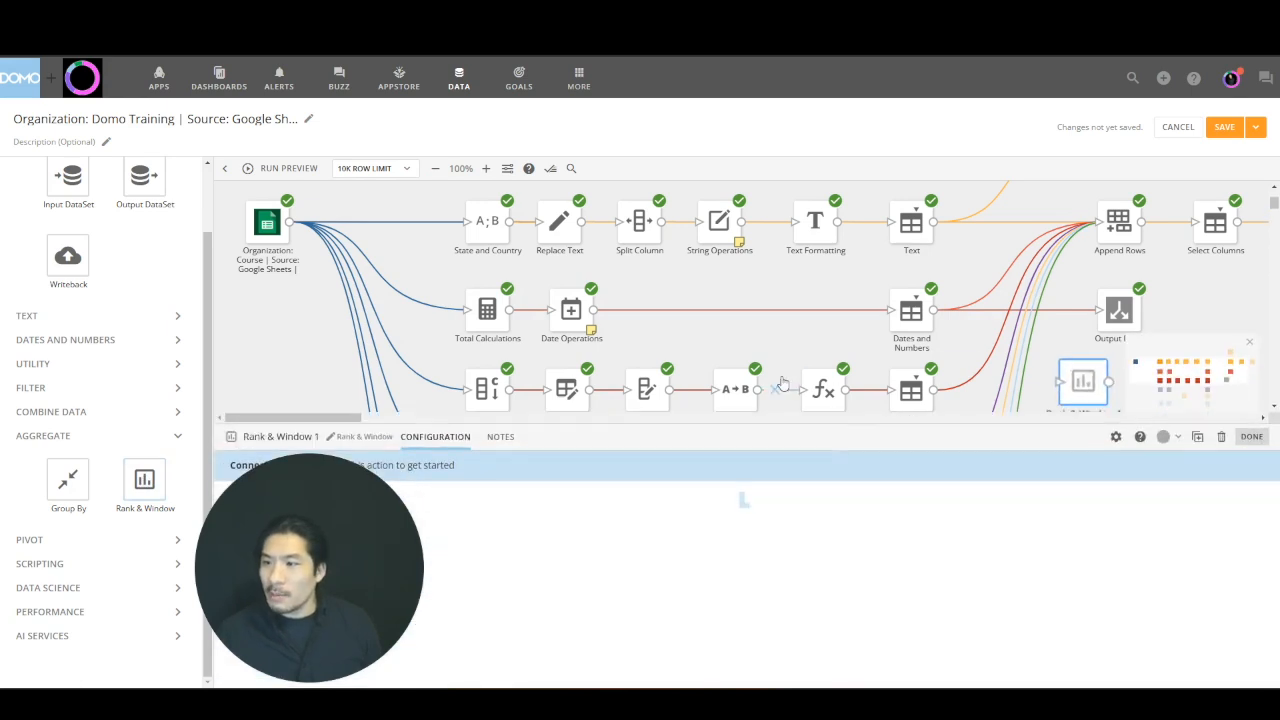
left_click(794, 337)
left_click_drag(933, 390, 1063, 382)
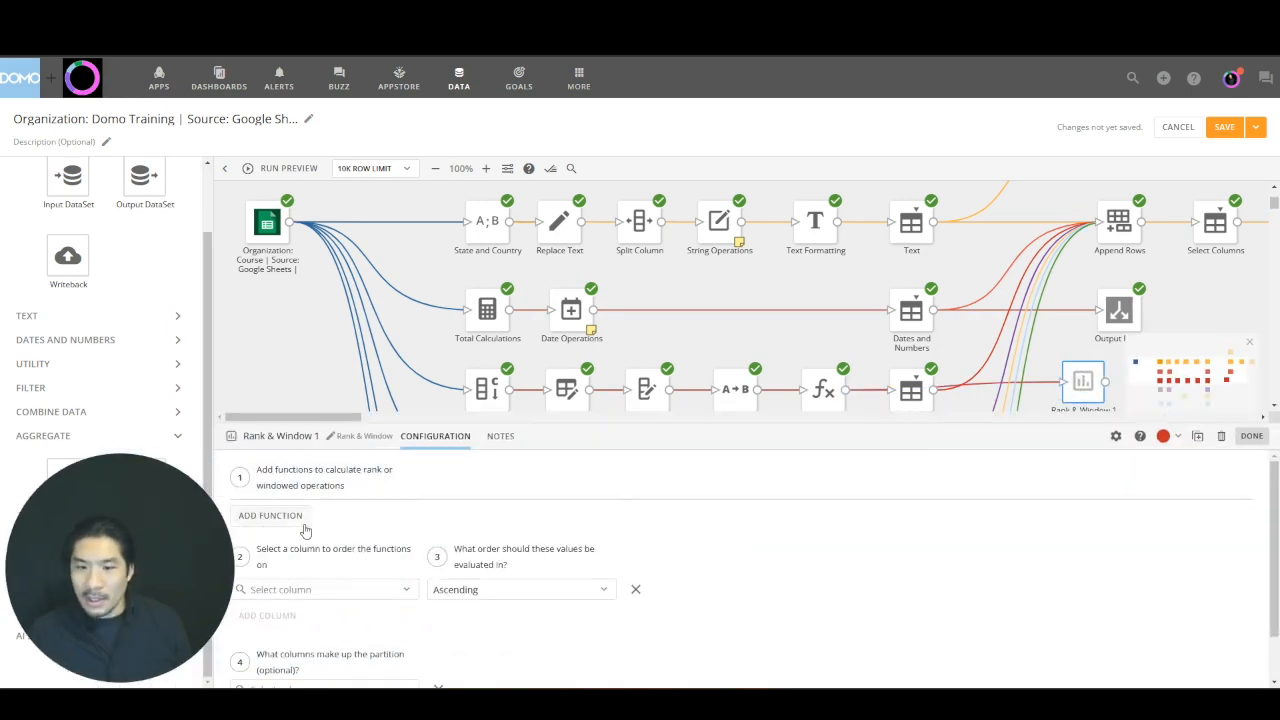
Add a function to the Rank & Window tile with the output column "Row Number" and the Row Number ranking type.
left_click(270, 515)
left_click(312, 545)
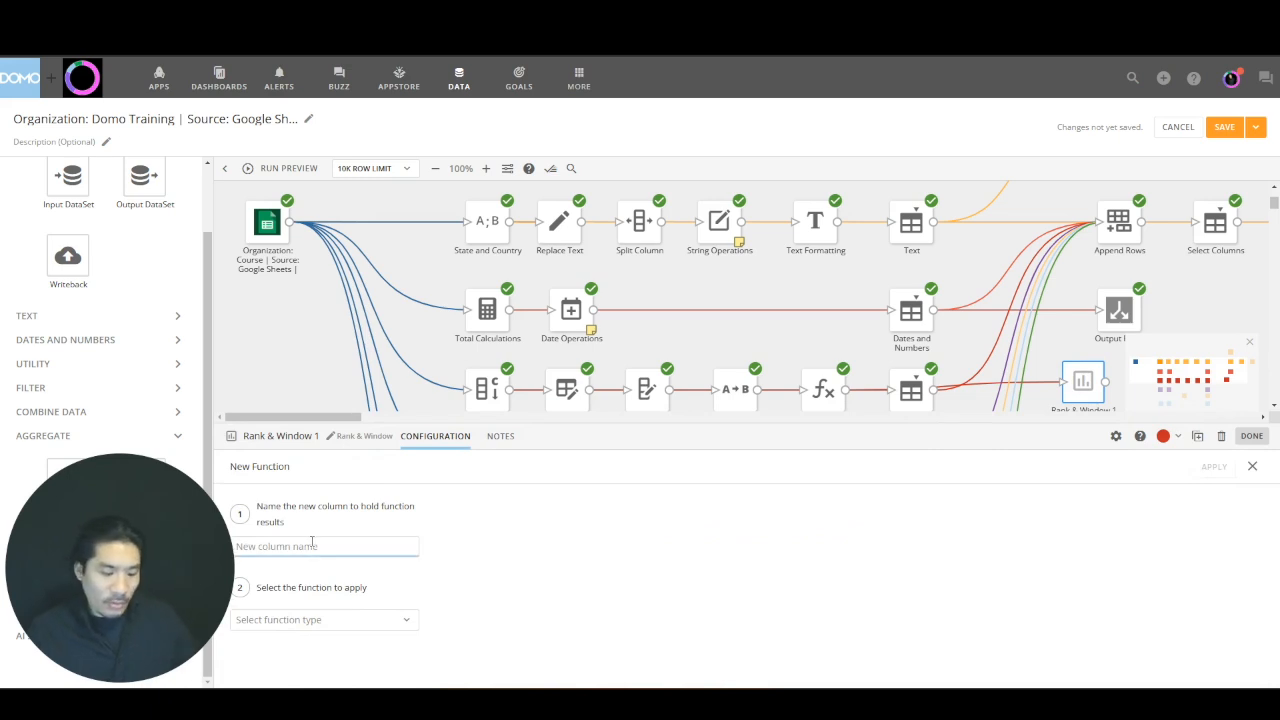
type("Row Number")
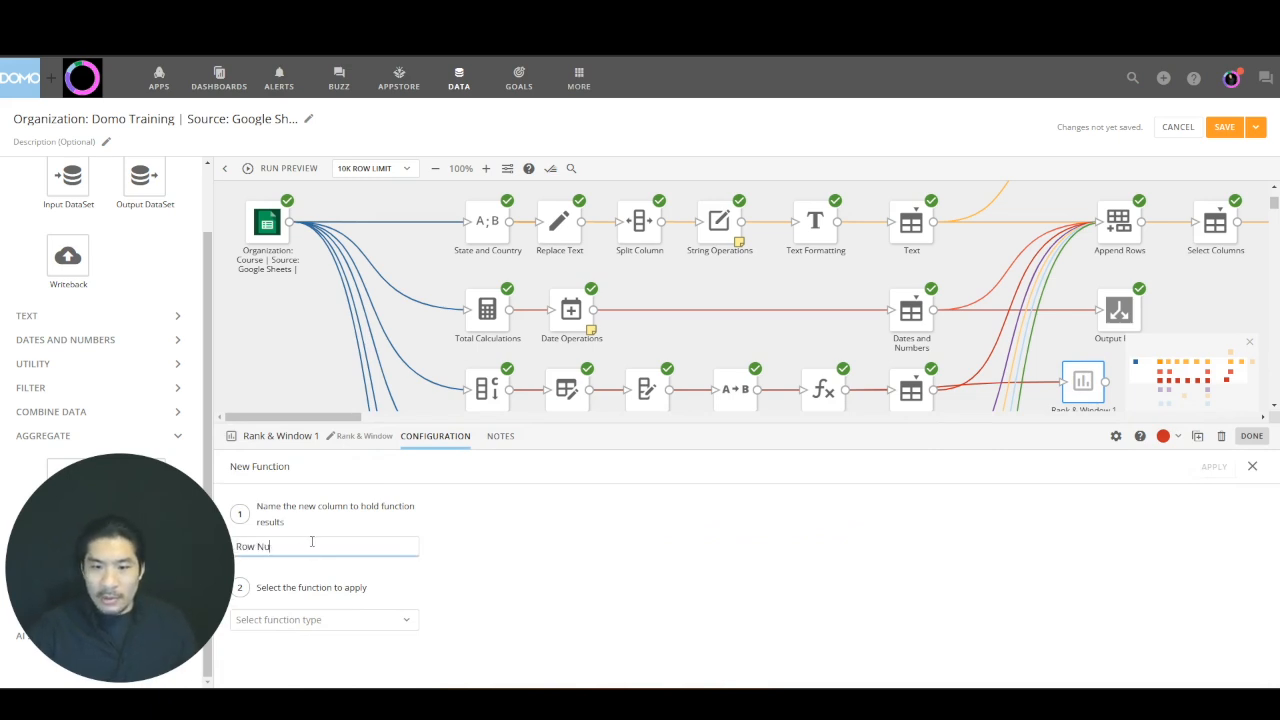
left_click(333, 621)
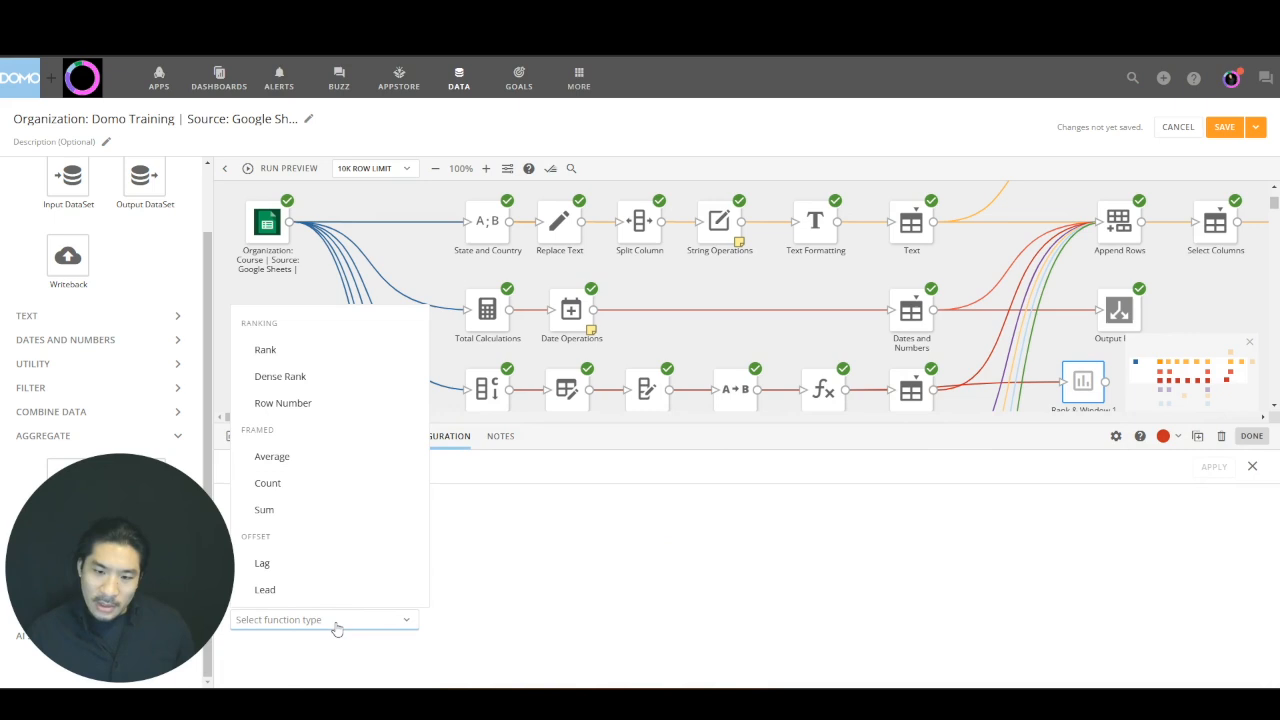
left_click(310, 403)
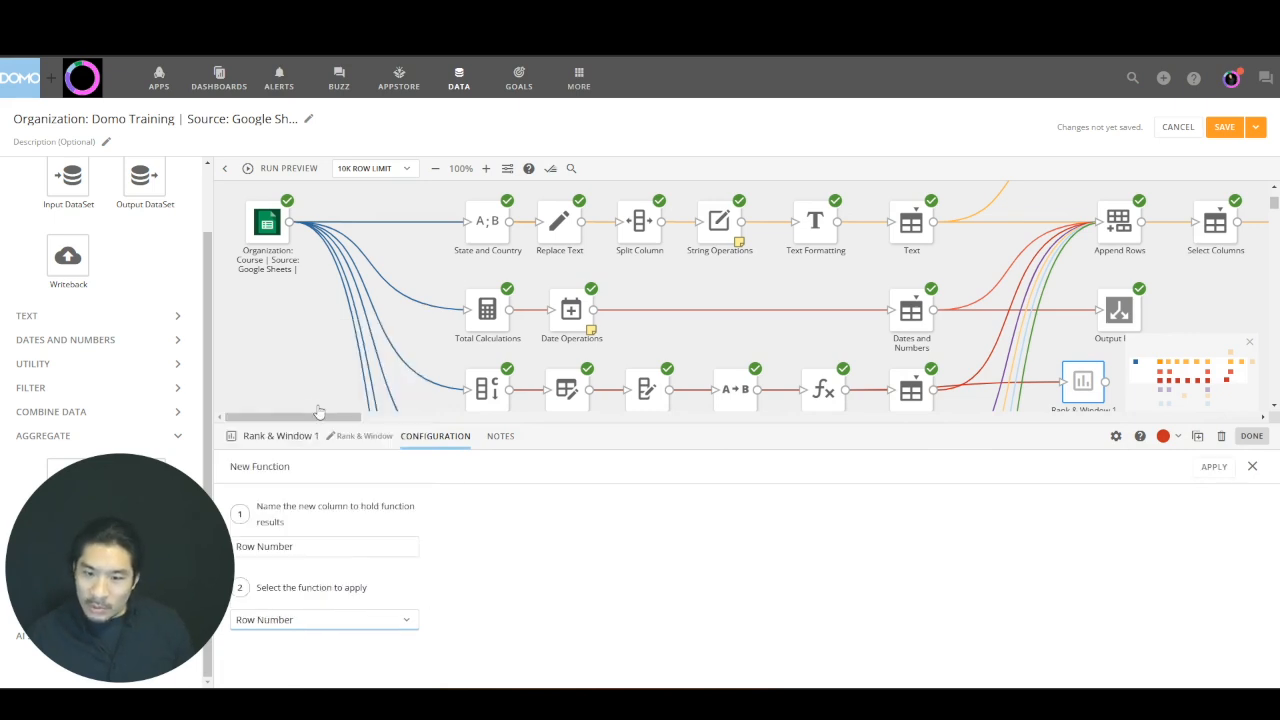
left_click(1214, 467)
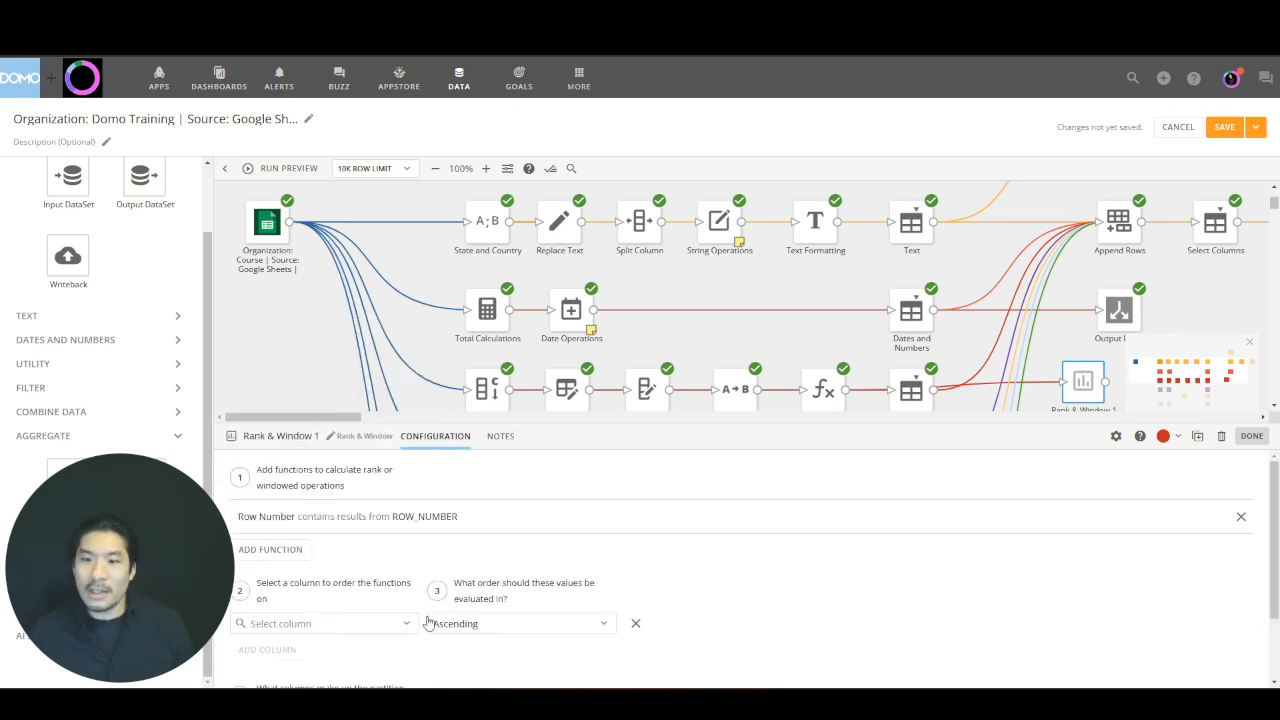
Order the Rank & Window tile's function by the Date column.
scroll(376, 628, "down", 2)
left_click(376, 543)
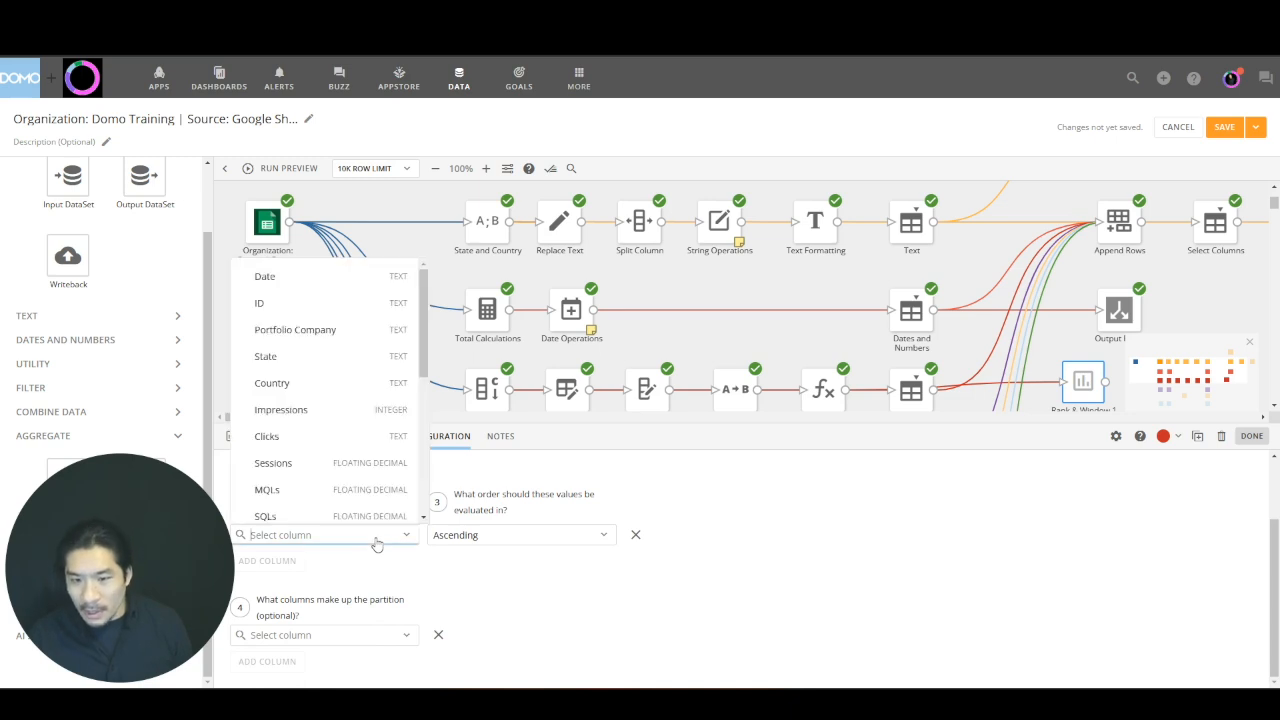
left_click(605, 580)
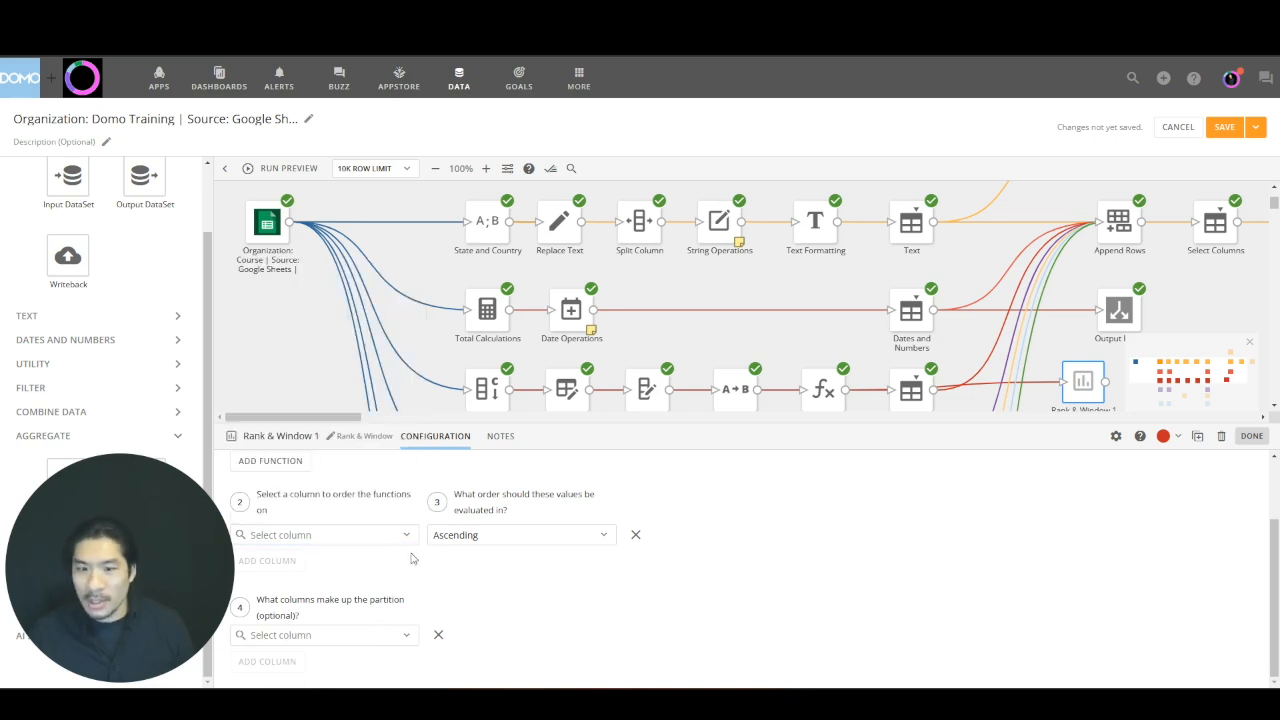
left_click(399, 545)
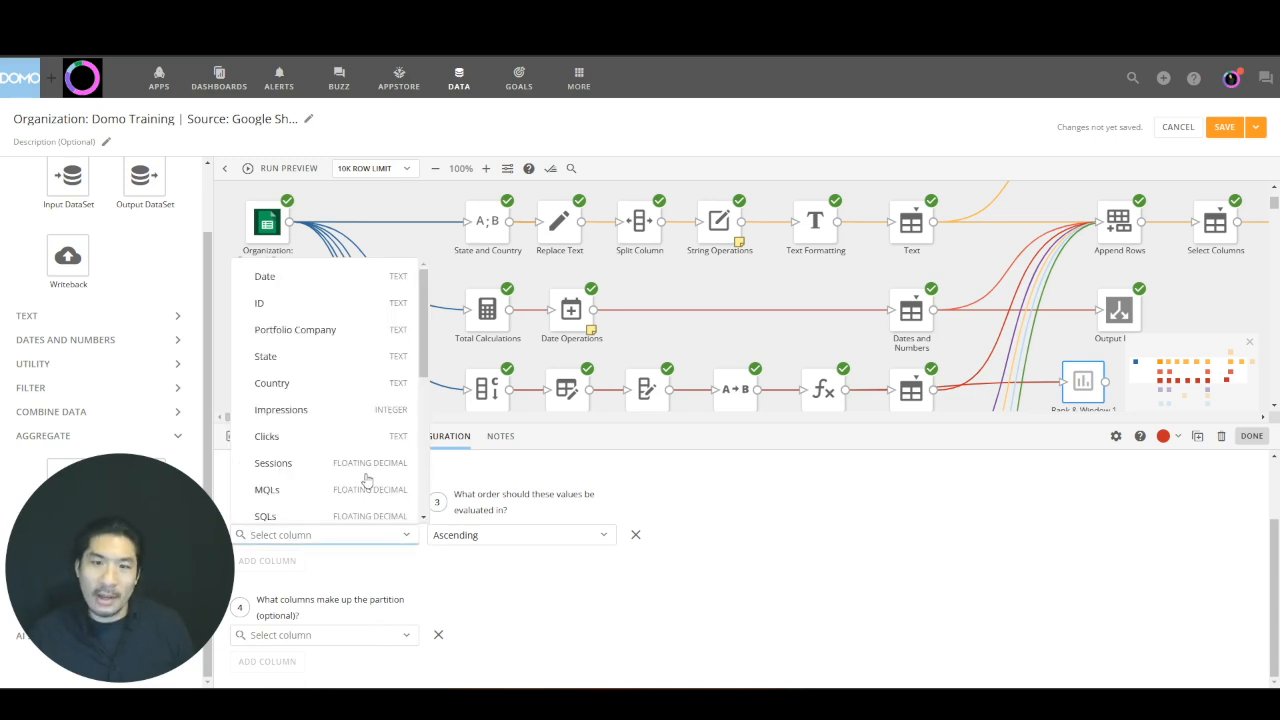
left_click(354, 280)
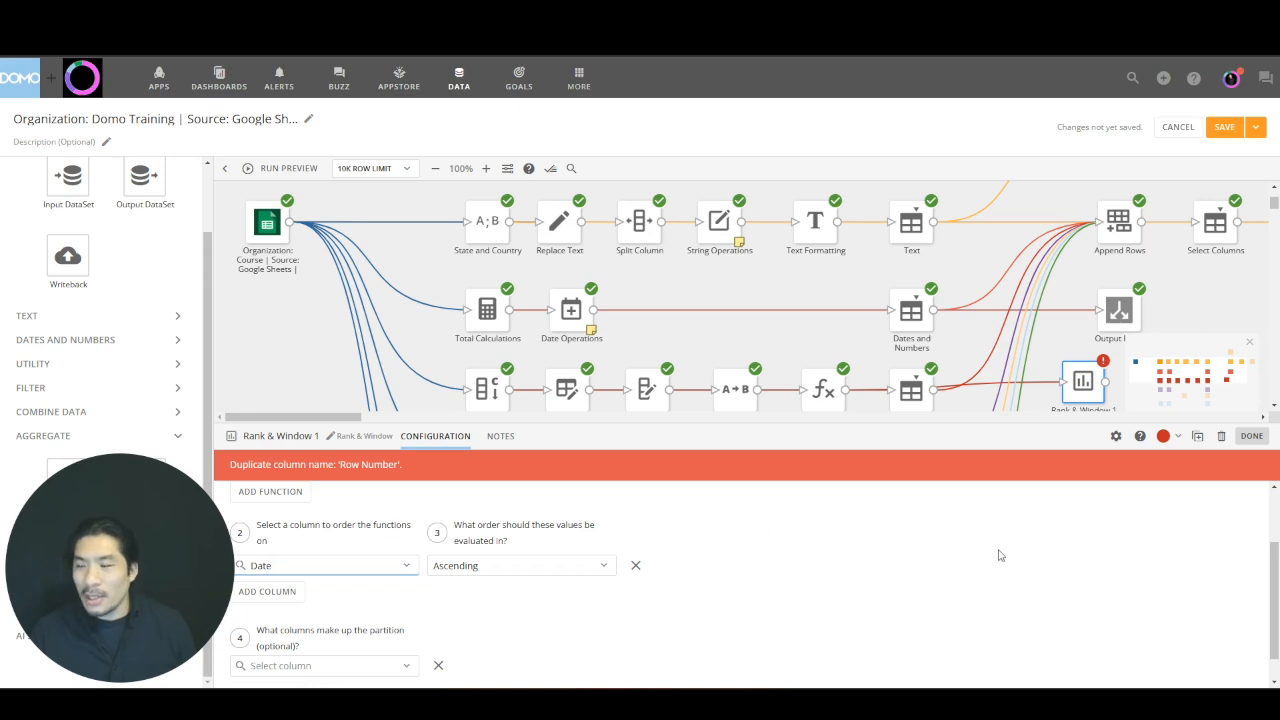
Rename the Rank & Window function's output column to "Row Numbers" and apply the change.
scroll(327, 549, "up", 2)
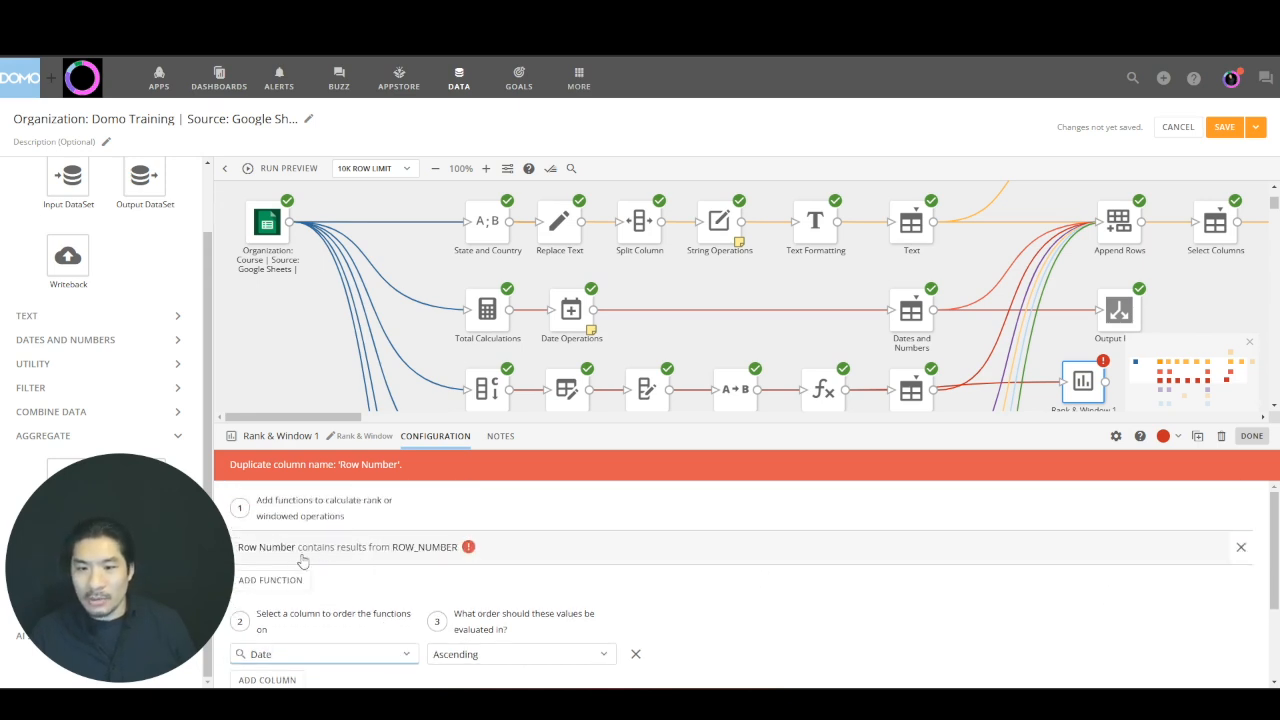
left_click(303, 558)
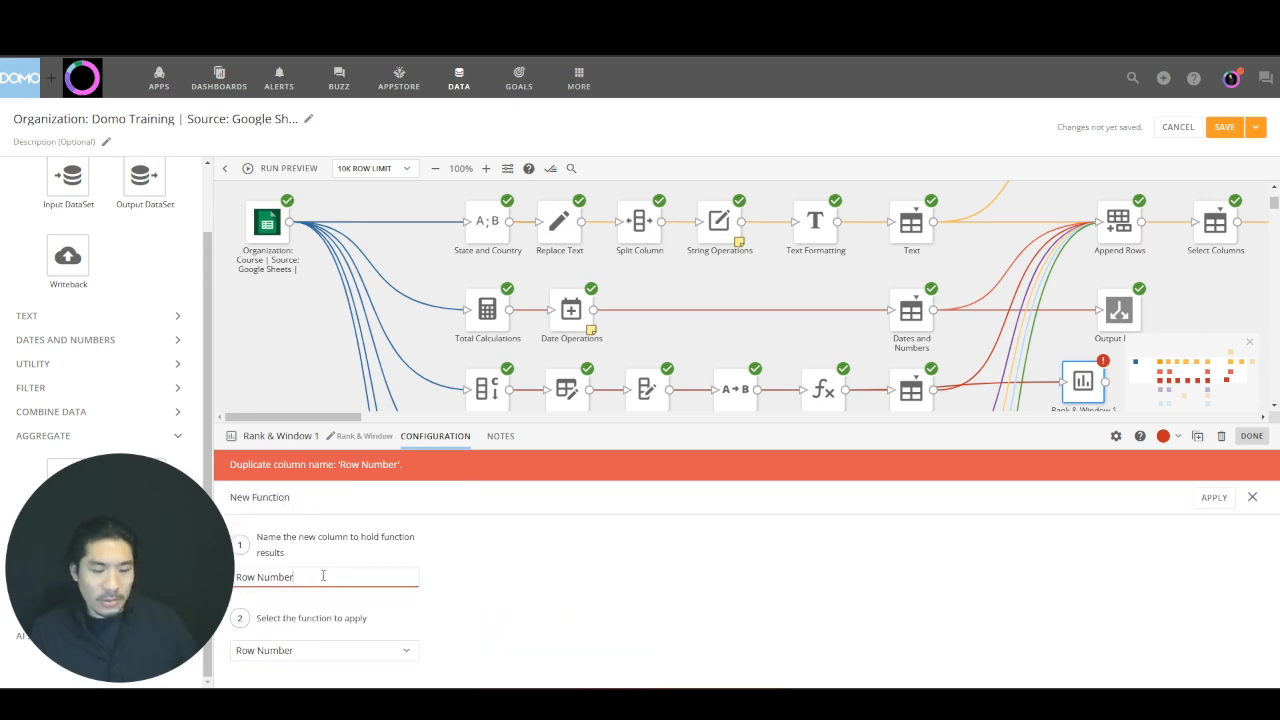
type("s")
left_click(786, 584)
left_click(1205, 499)
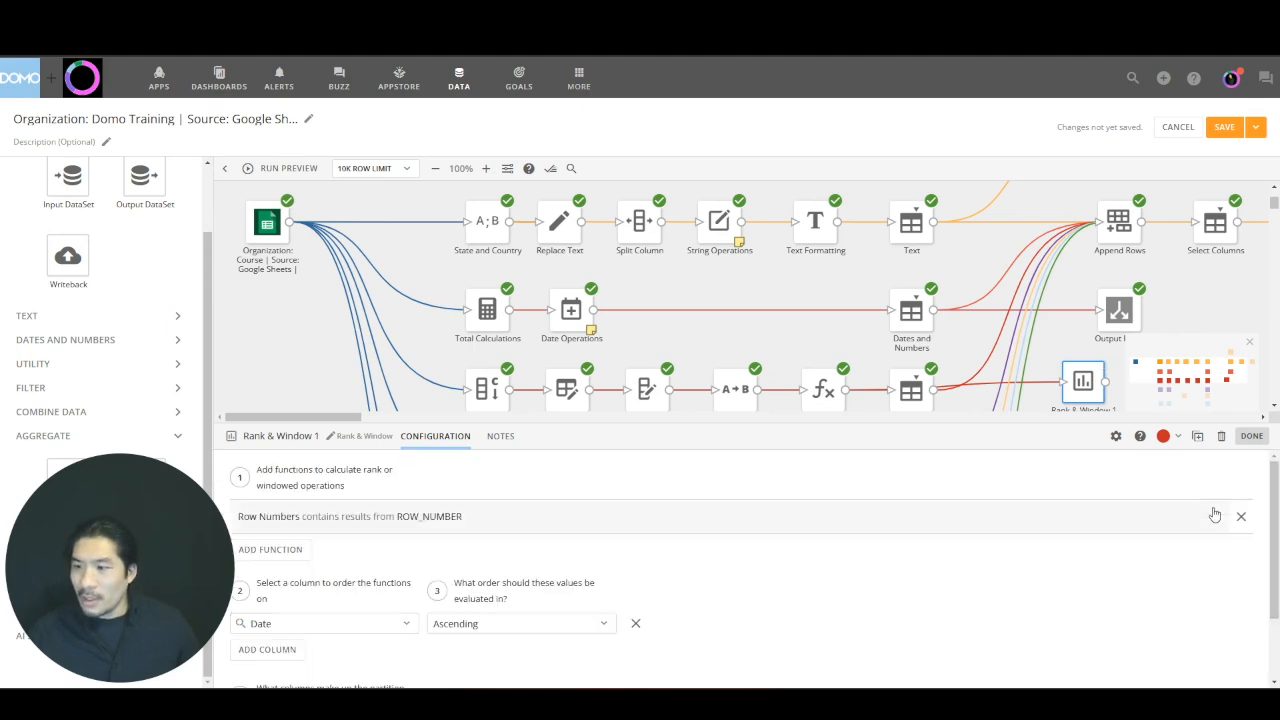
Delete the Rank & Window tile connected to the Utility tile.
scroll(1150, 490, "down", 2)
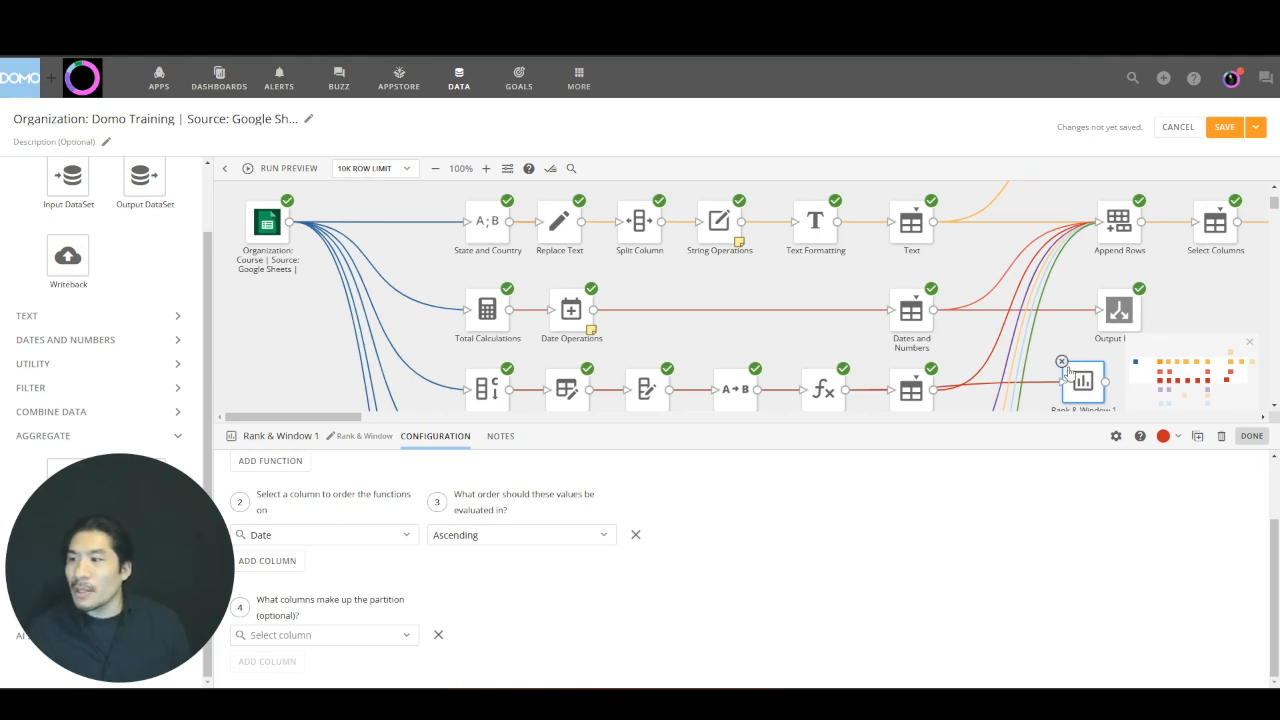
left_click(1221, 436)
mouse_move(838, 398)
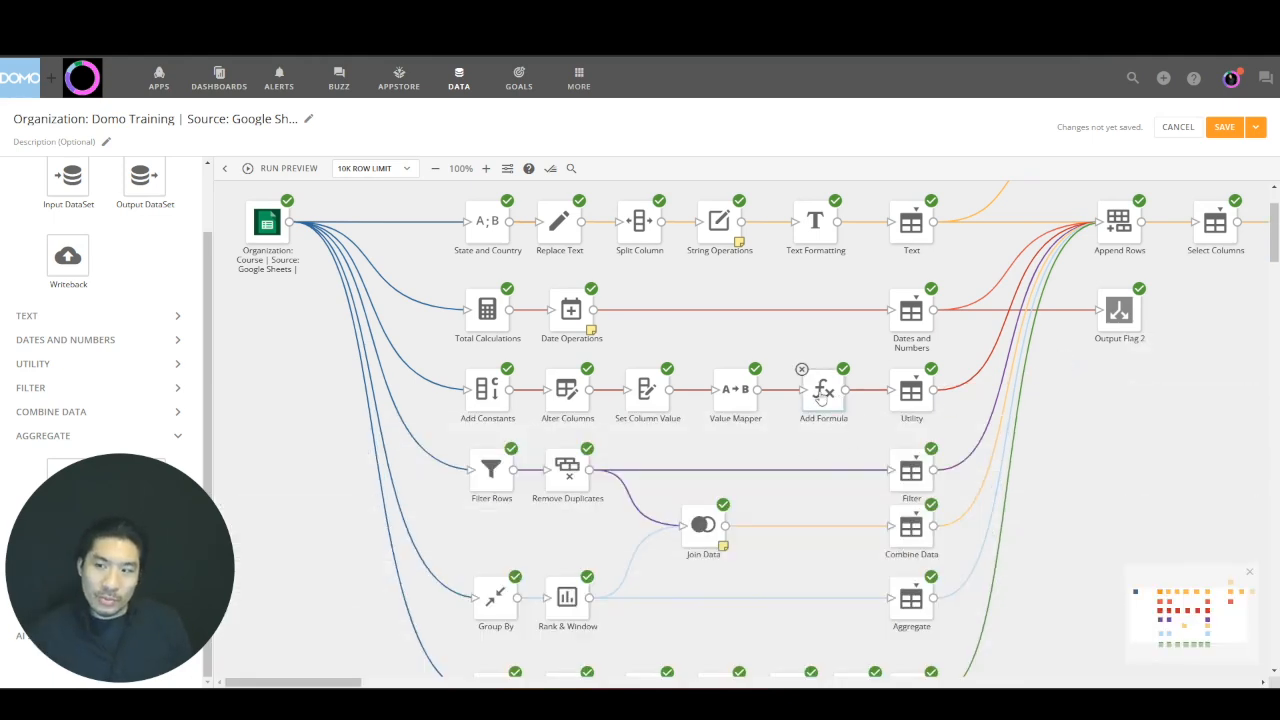
Open the Add Formula tile and add a formula with the output column name "Year month date".
left_click(836, 394)
left_click(378, 440)
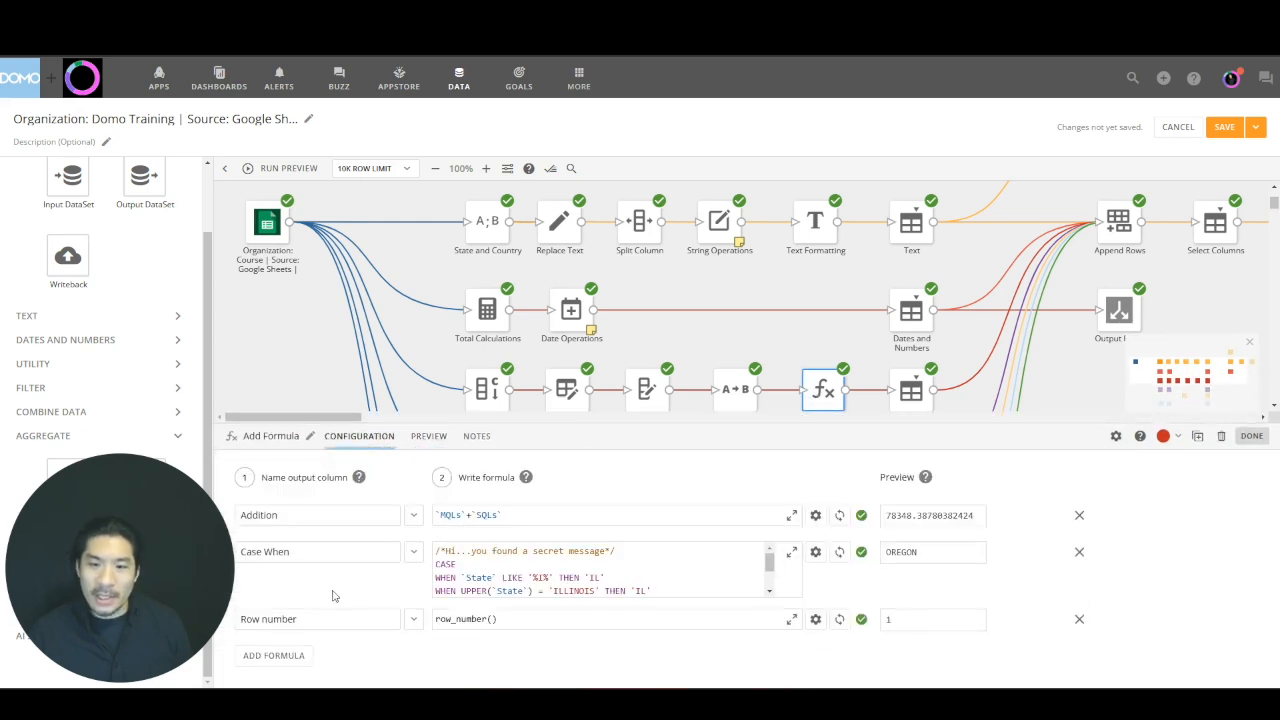
left_click(290, 658)
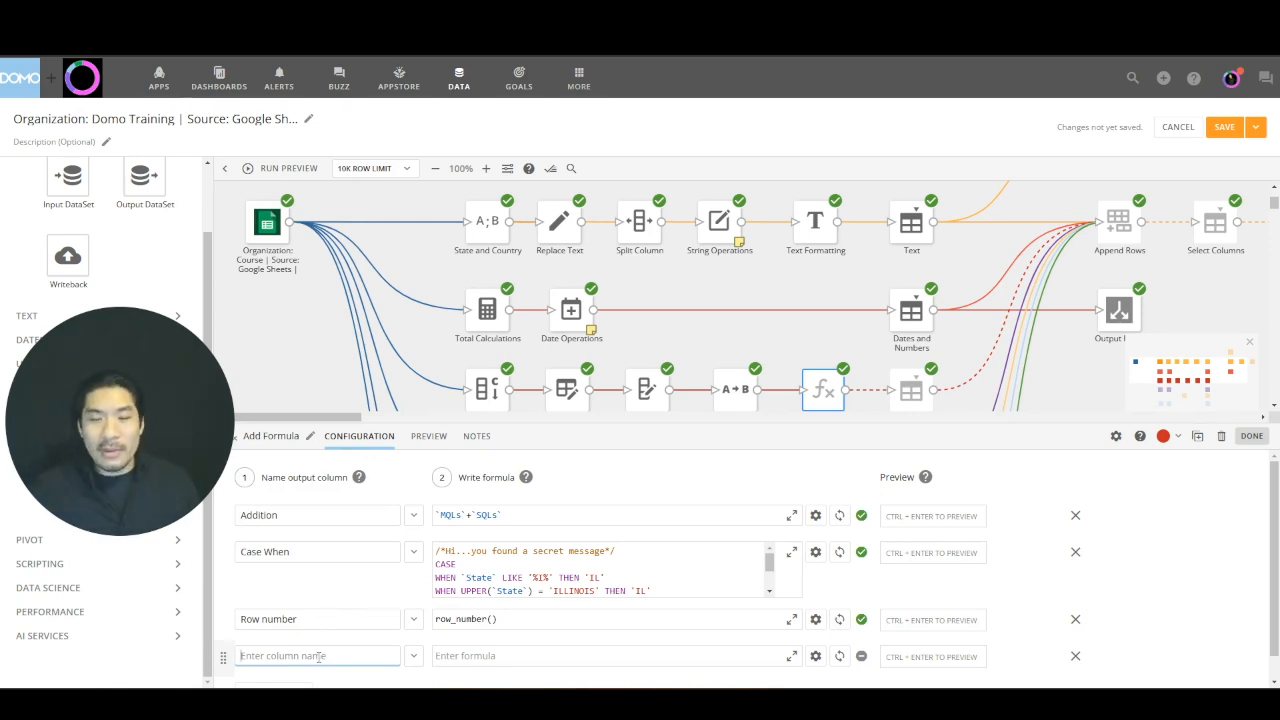
type("Y")
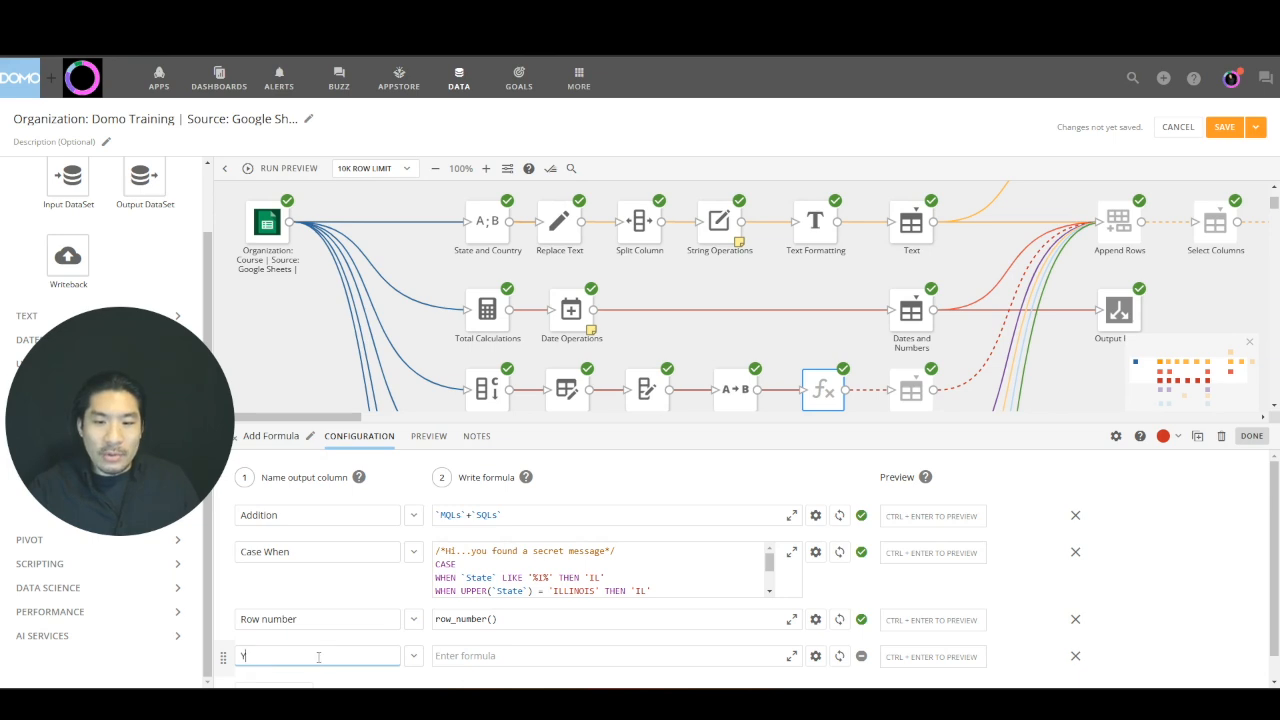
type("ear month date")
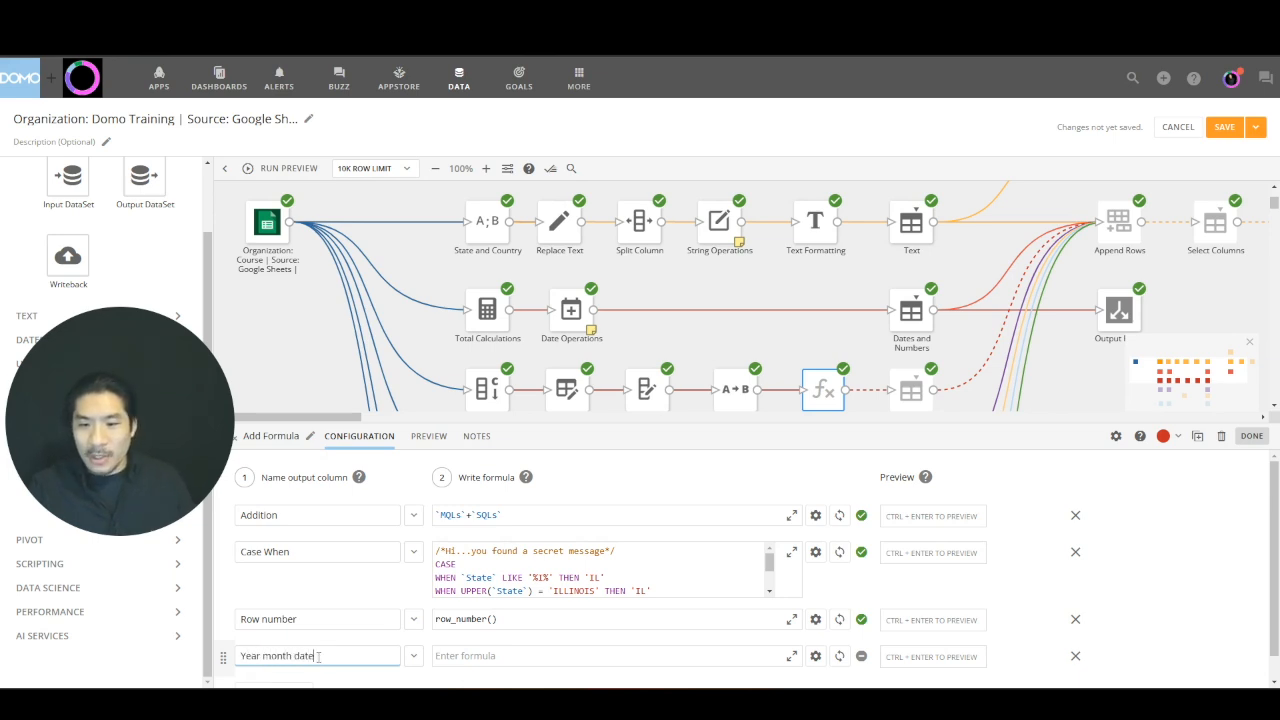
key("Tab")
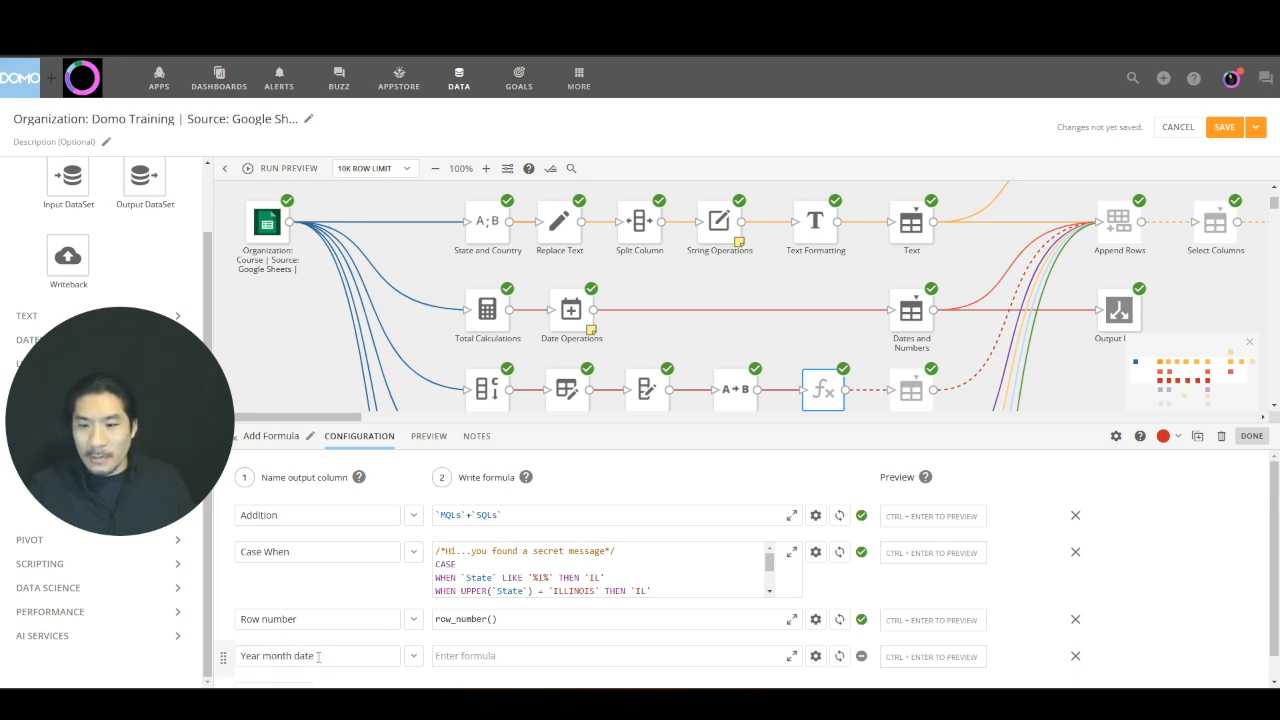
Write CAST(CONCAT(YEAR(`Date`),'-',MONTH(`Date`),'-',1) as date) as the "Year month date" formula and preview its result.
type("CAST")
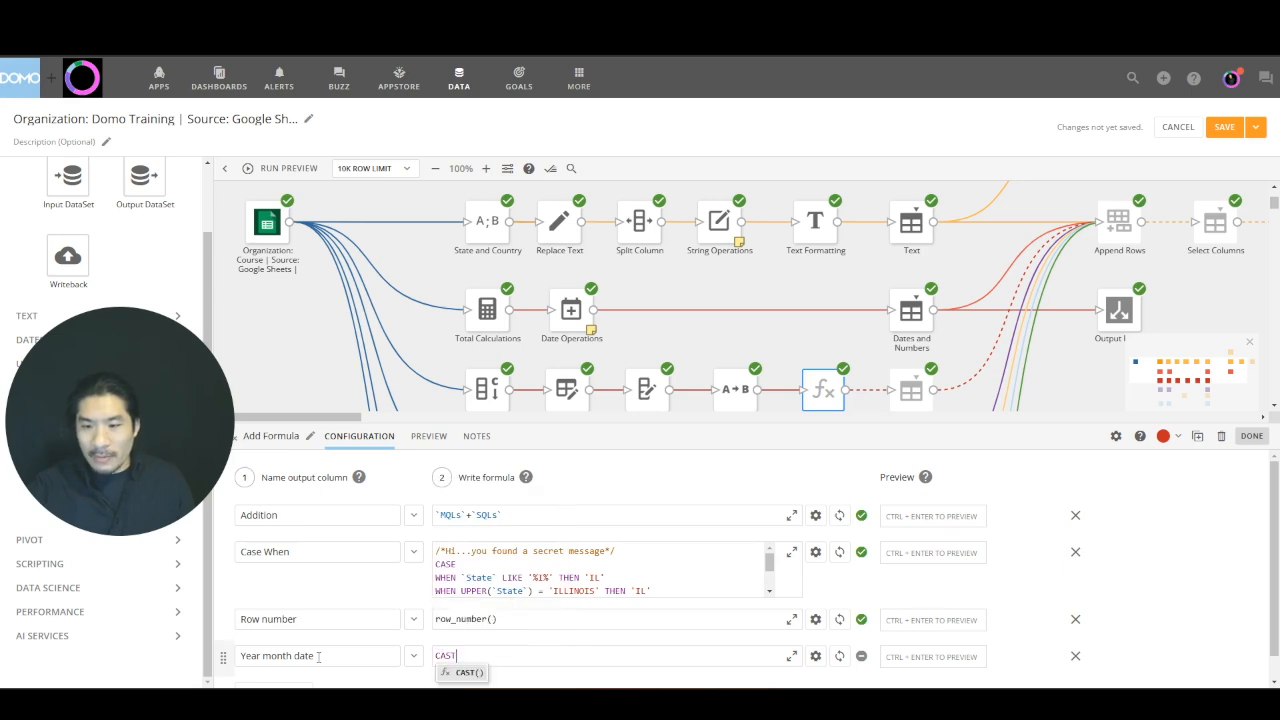
type("(coNCAT(YEAR(d")
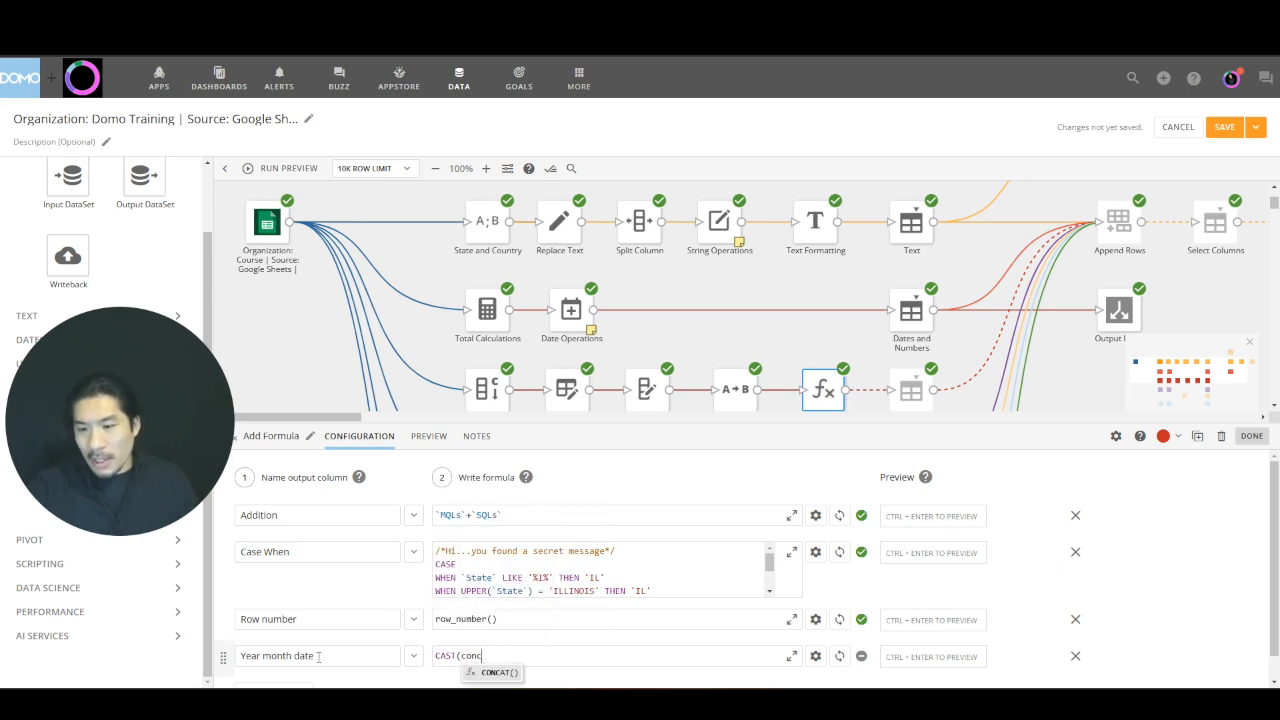
type("at")
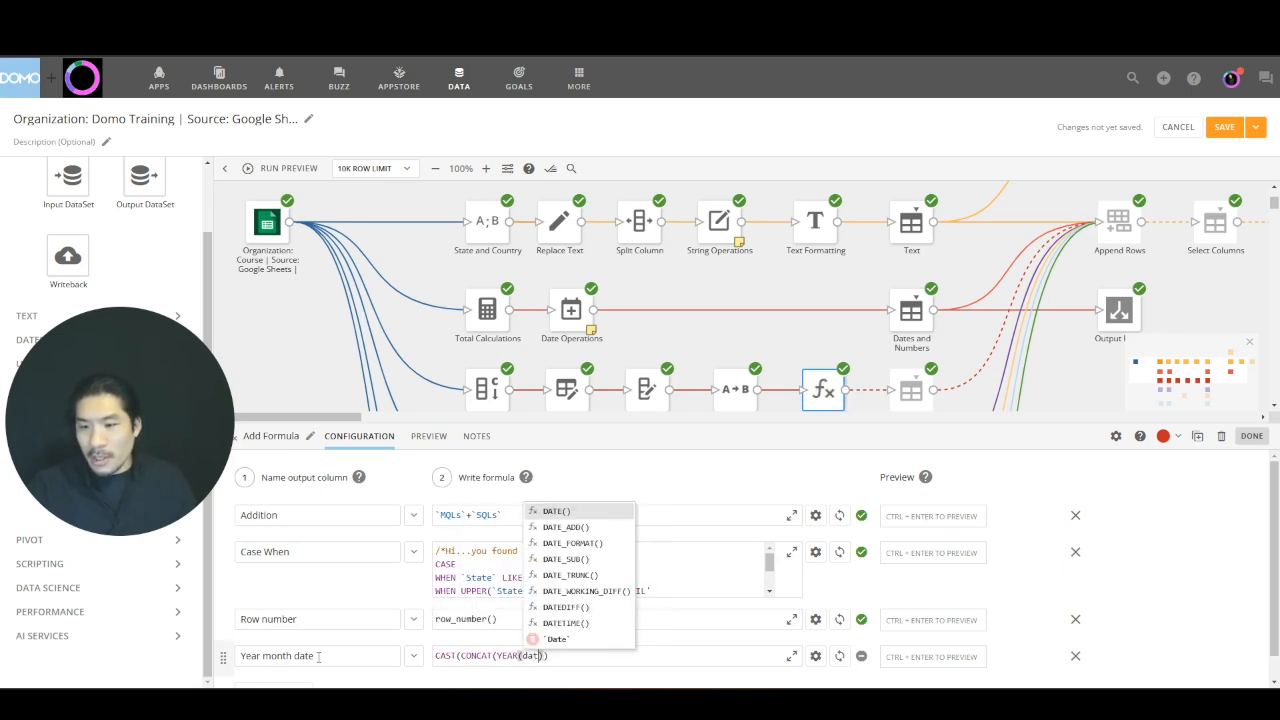
key("Up")
key("Return")
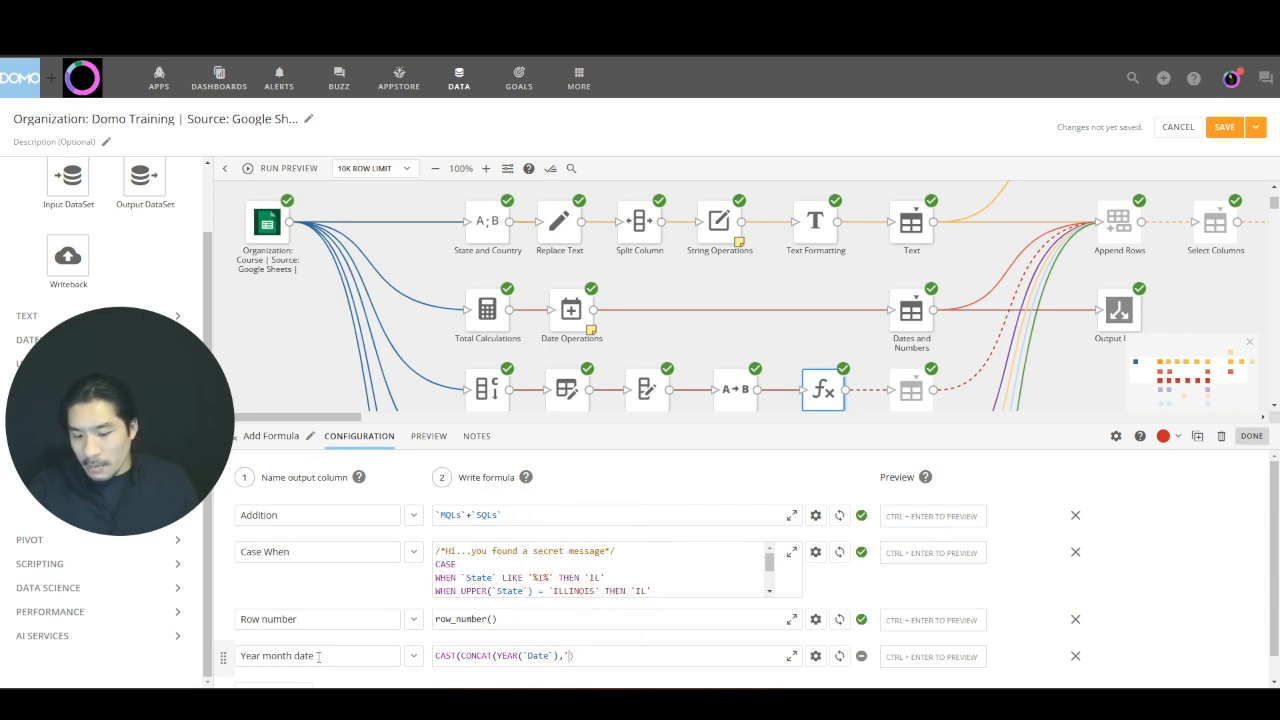
type(",'-',")
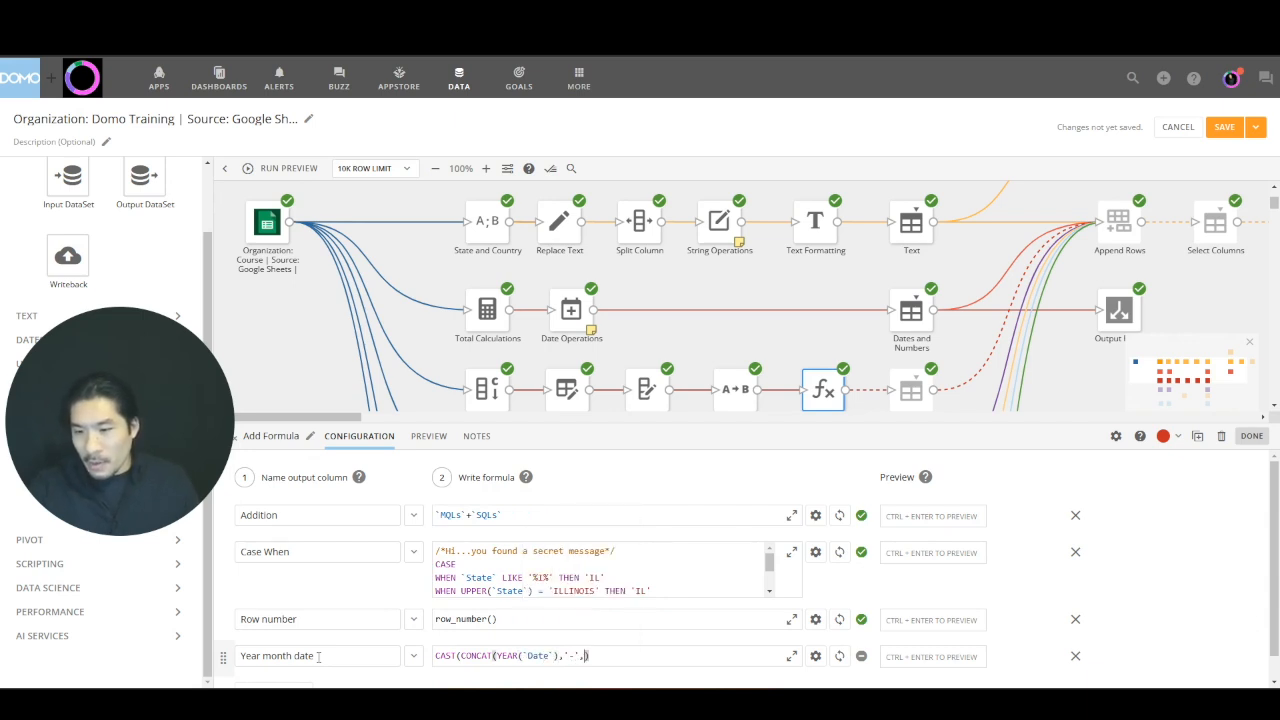
type("MONTH(date")
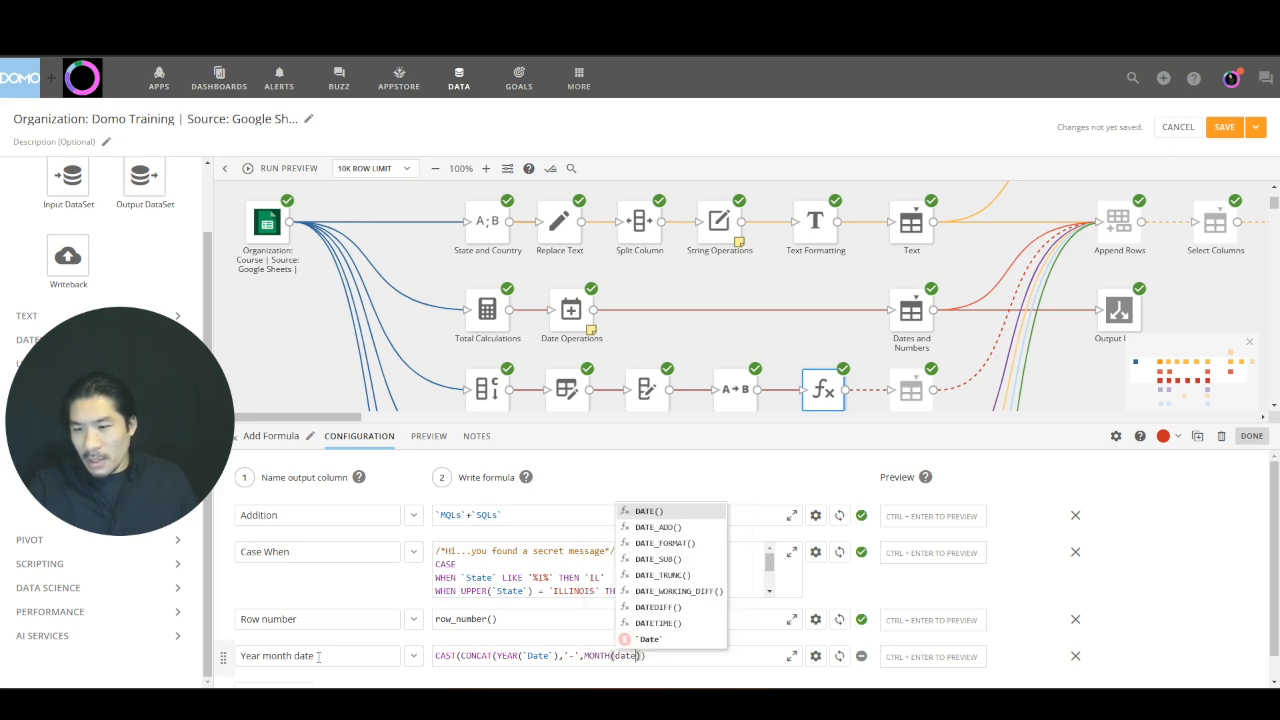
key("Up")
key("Return")
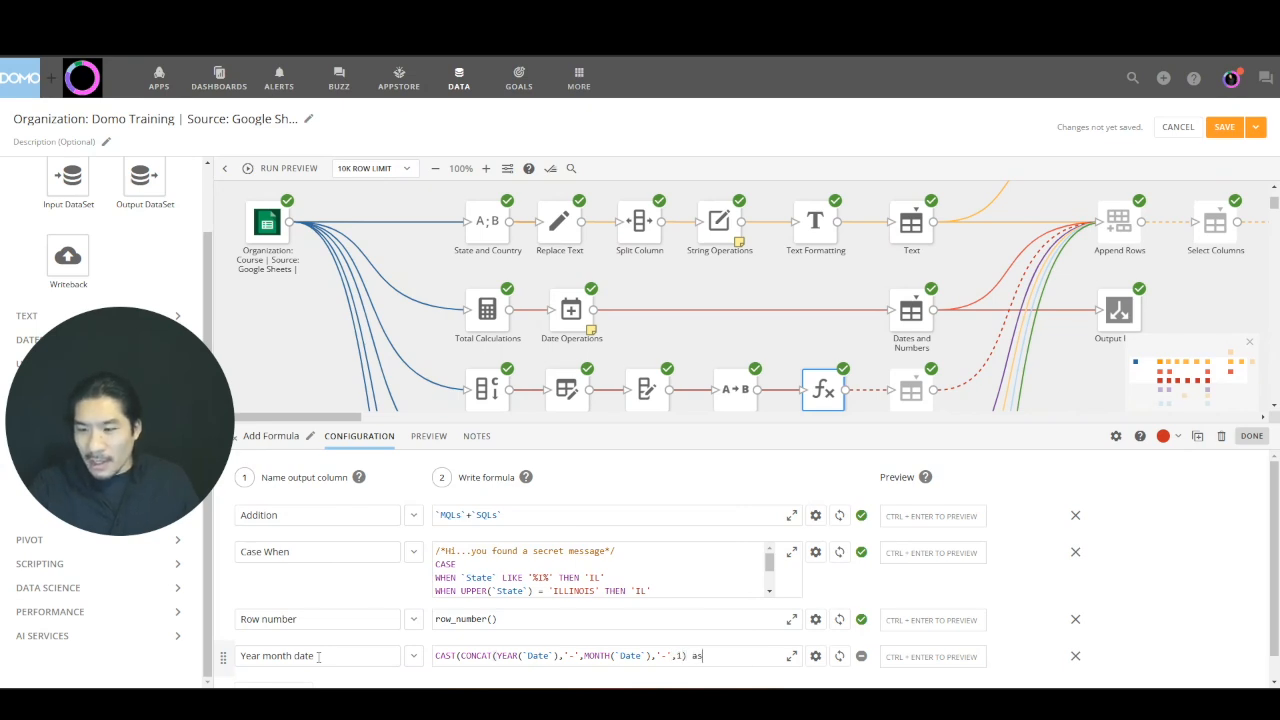
type("date)")
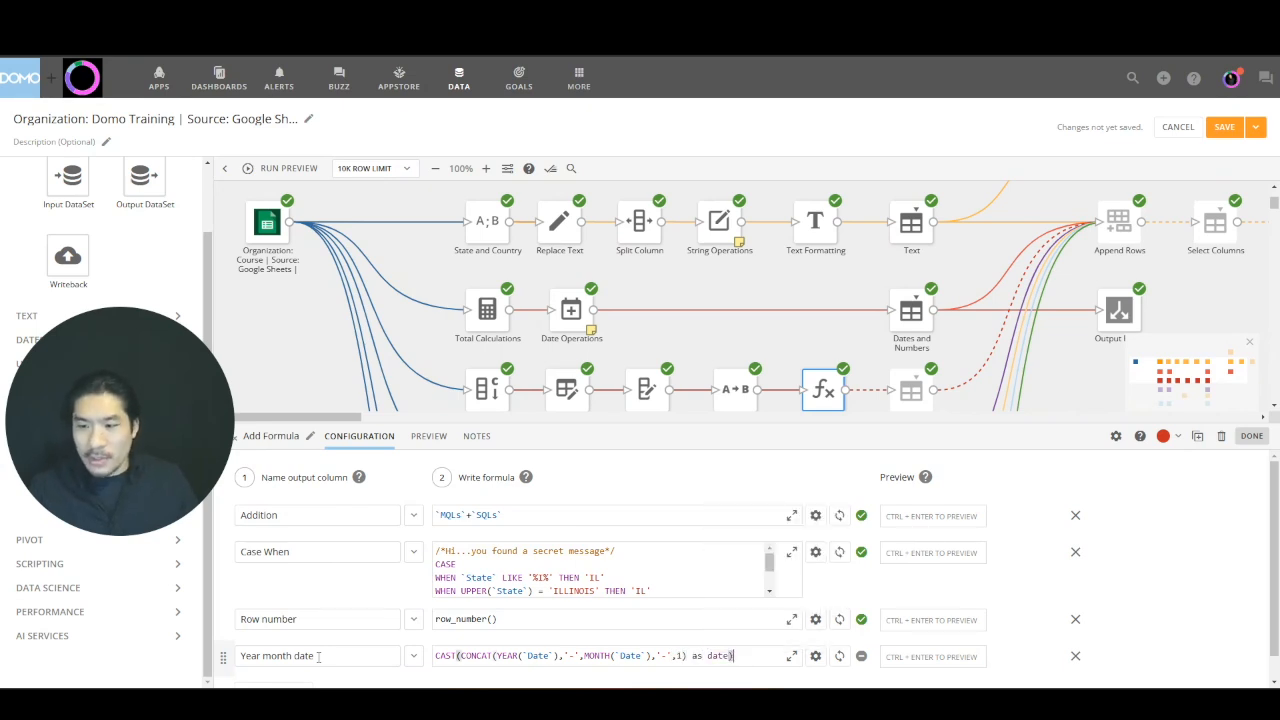
left_click(840, 657)
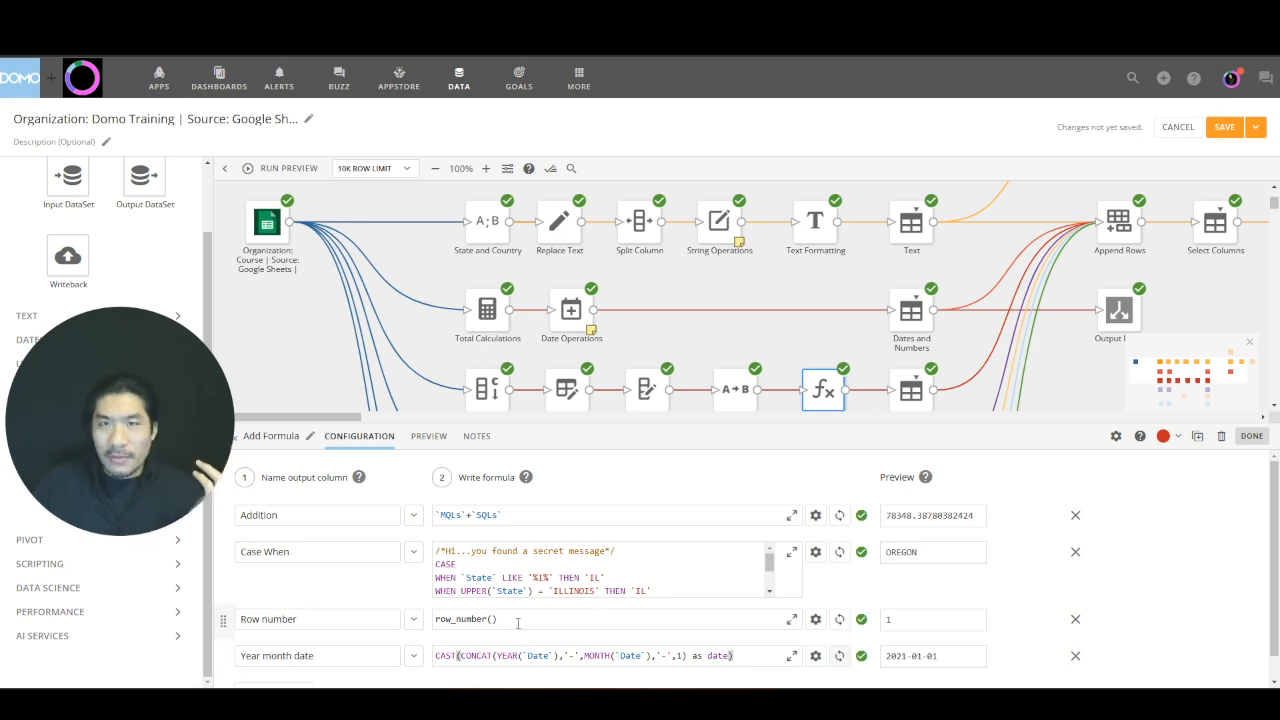
Add another formula to the tile with the output column name "Date function".
scroll(506, 637, "down", 1)
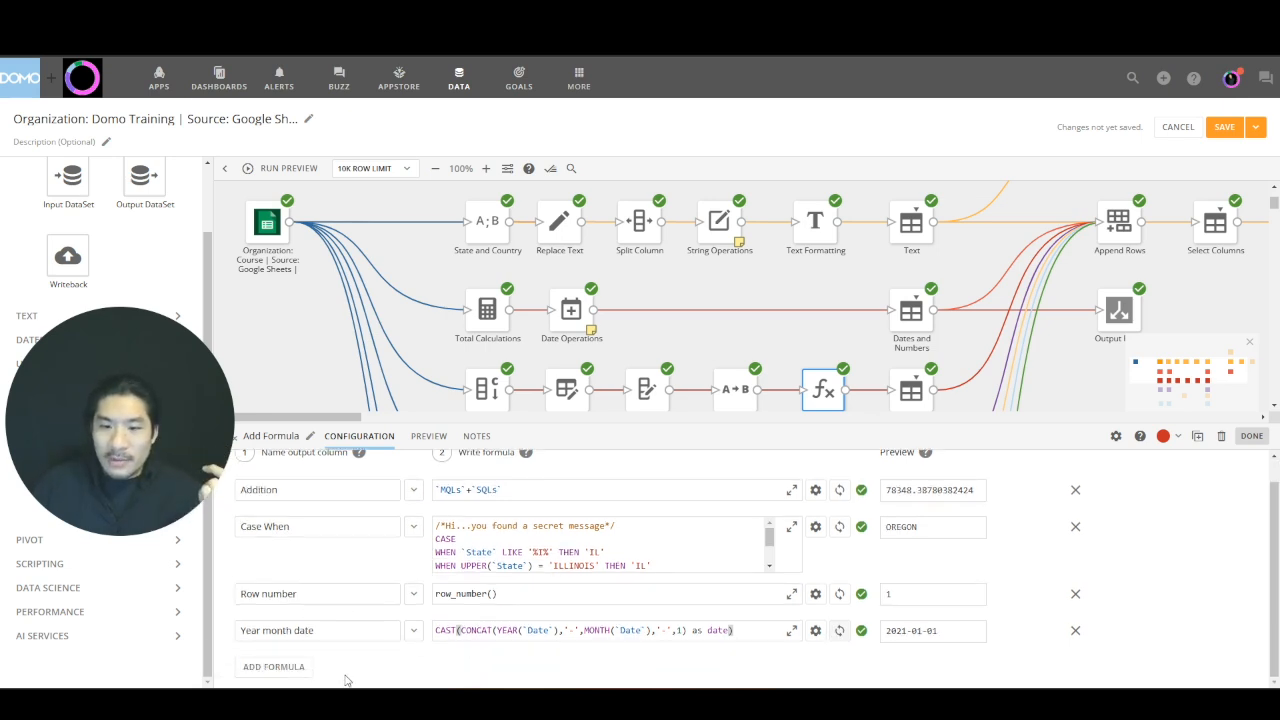
left_click(285, 667)
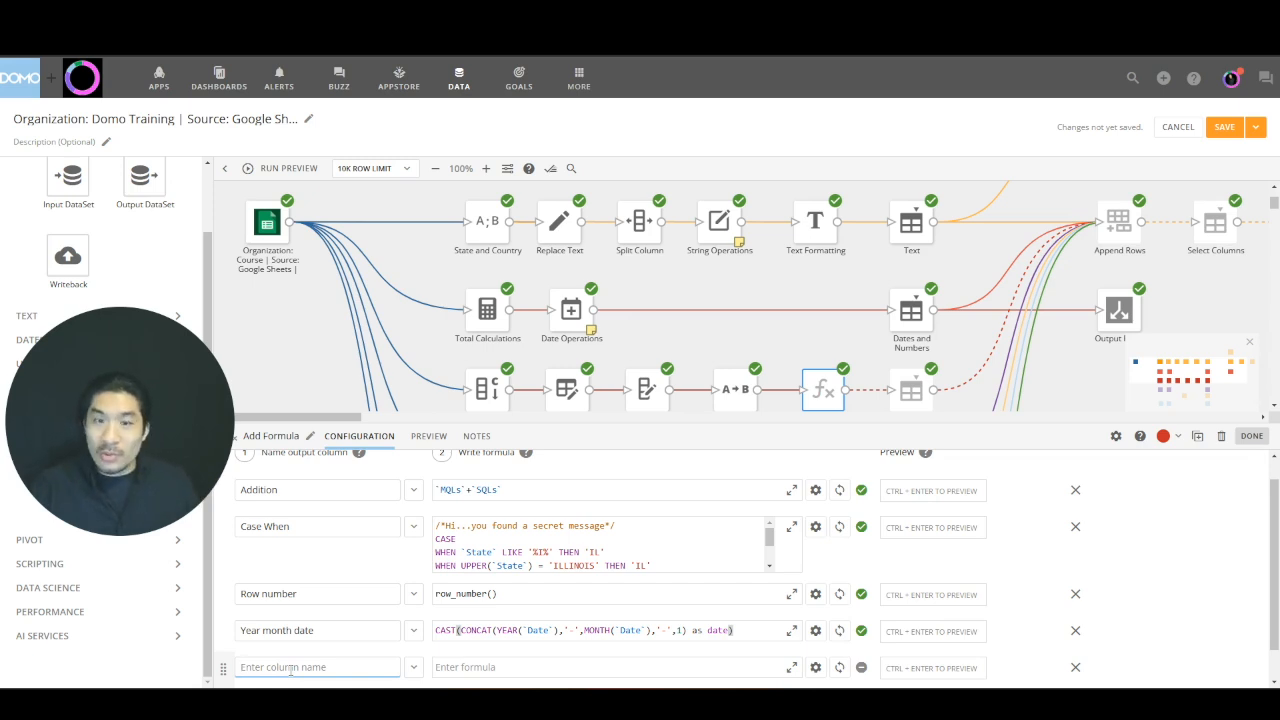
type("Date function")
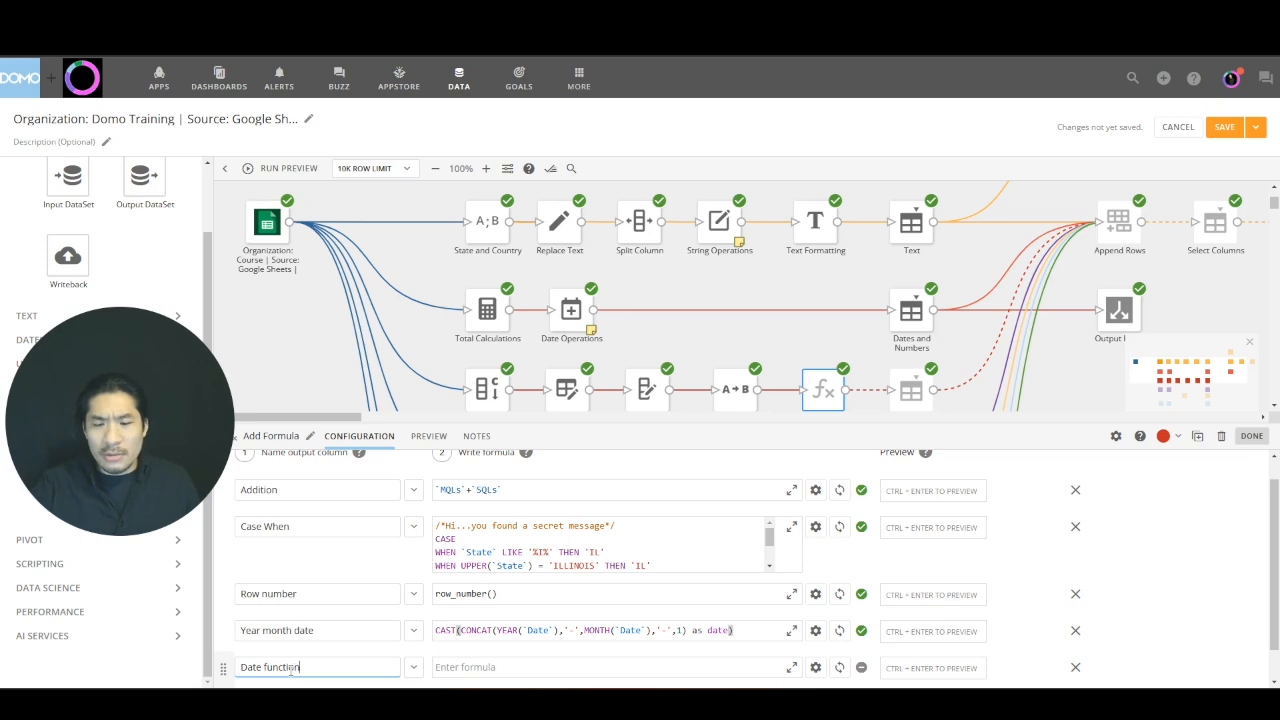
Begin the "Date function" formula with the DATE function, using YEAR(`Date`) as its first argument.
left_click(445, 665)
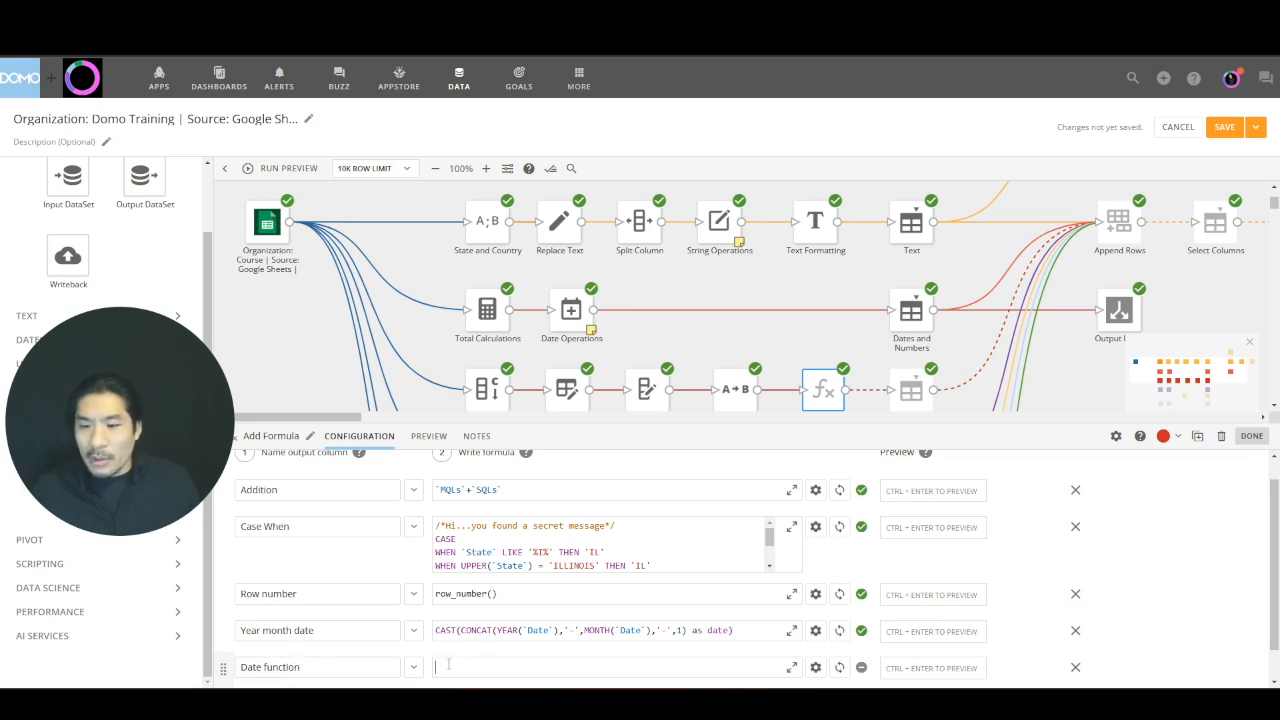
type("date")
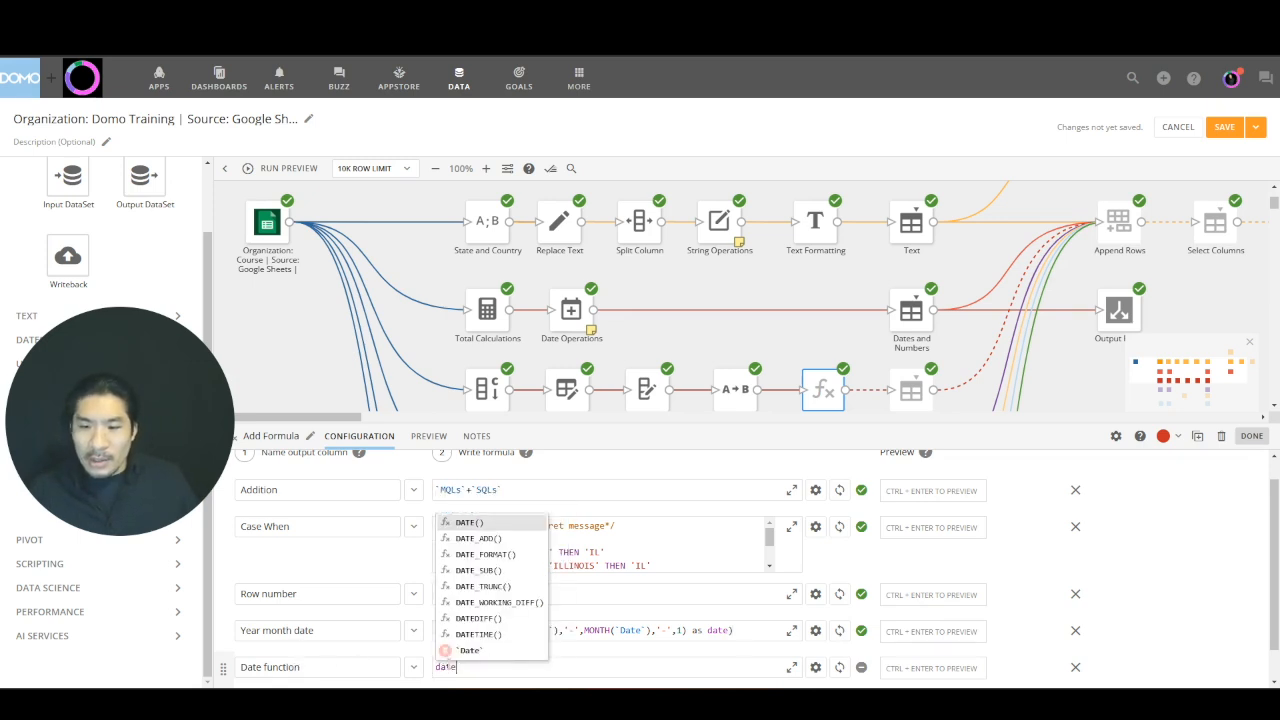
left_click(482, 526)
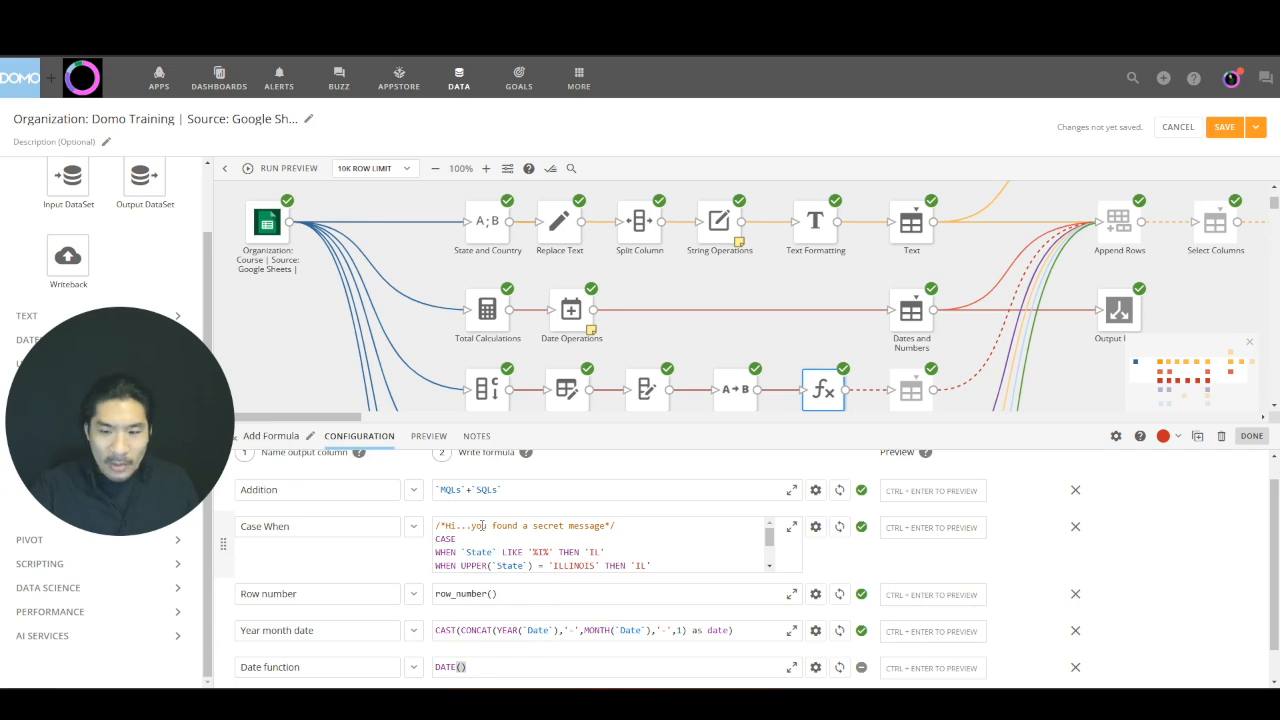
type("year")
key("Return")
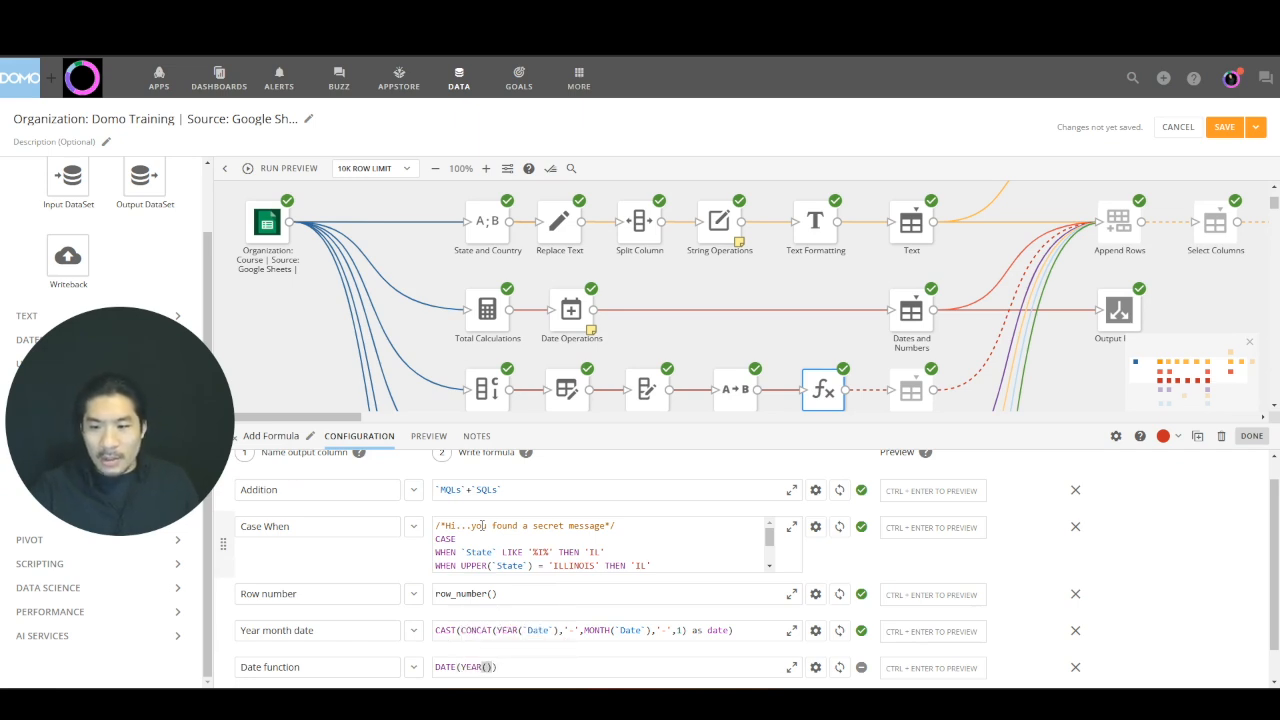
type("datge")
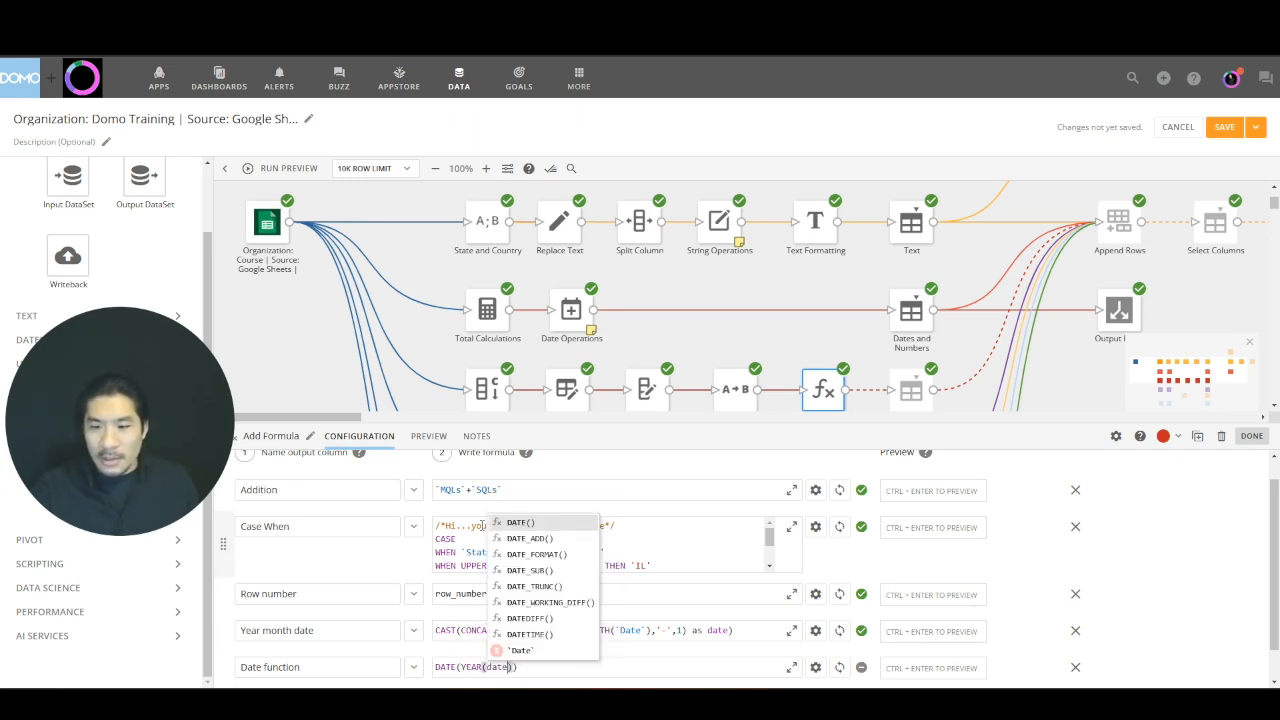
key("Up")
key("Return")
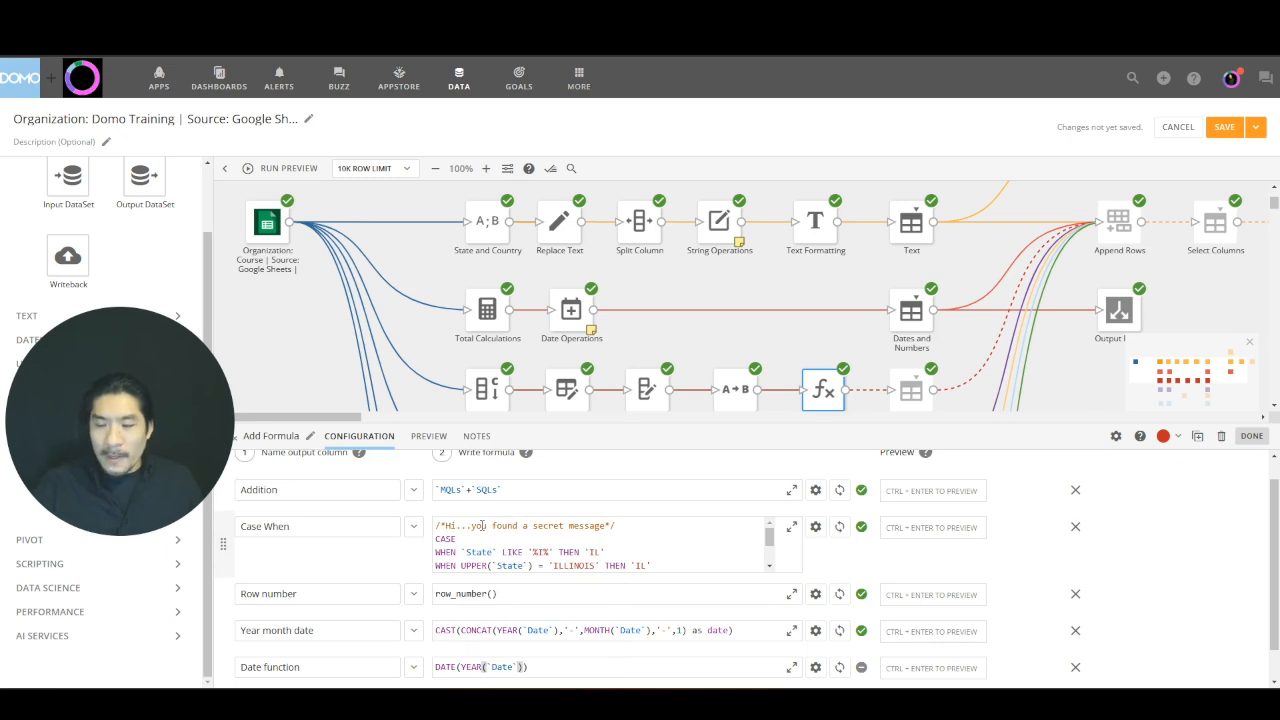
Complete the formula as DATE(YEAR(`Date`),MONTH(`Date`),1) and preview its result.
type("),month")
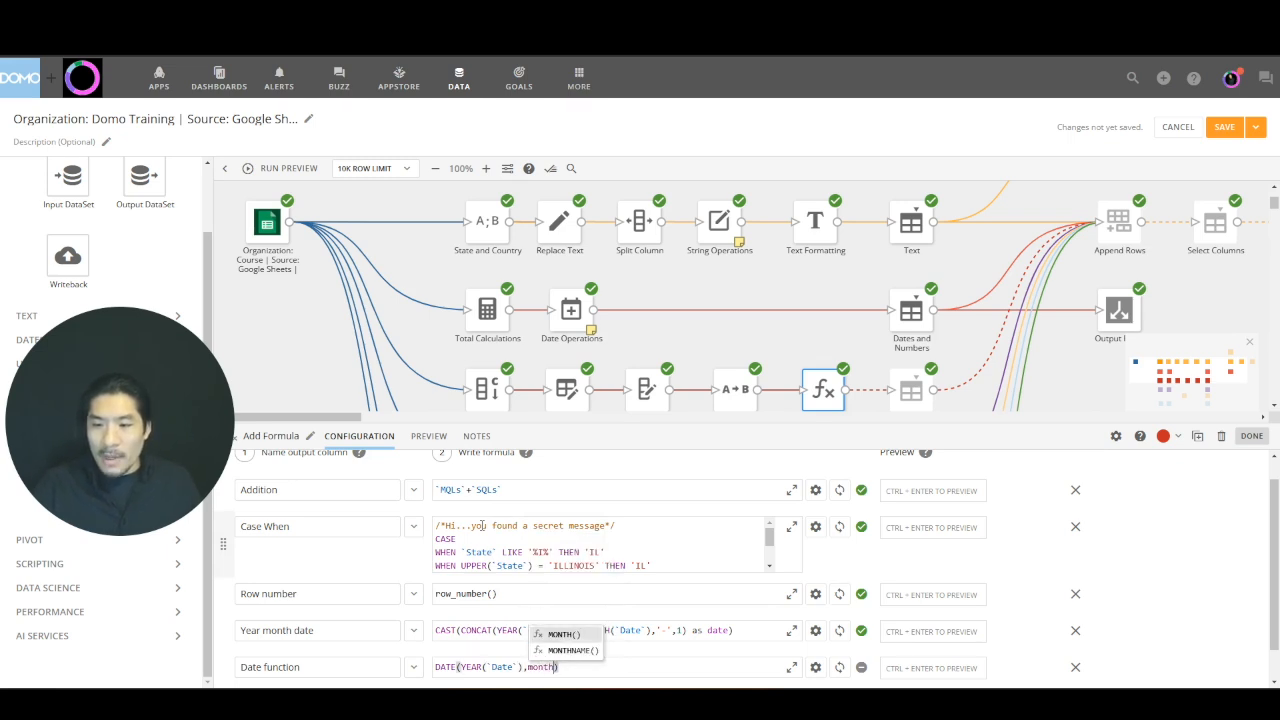
key("Return")
type("date")
key("Up")
key("Return")
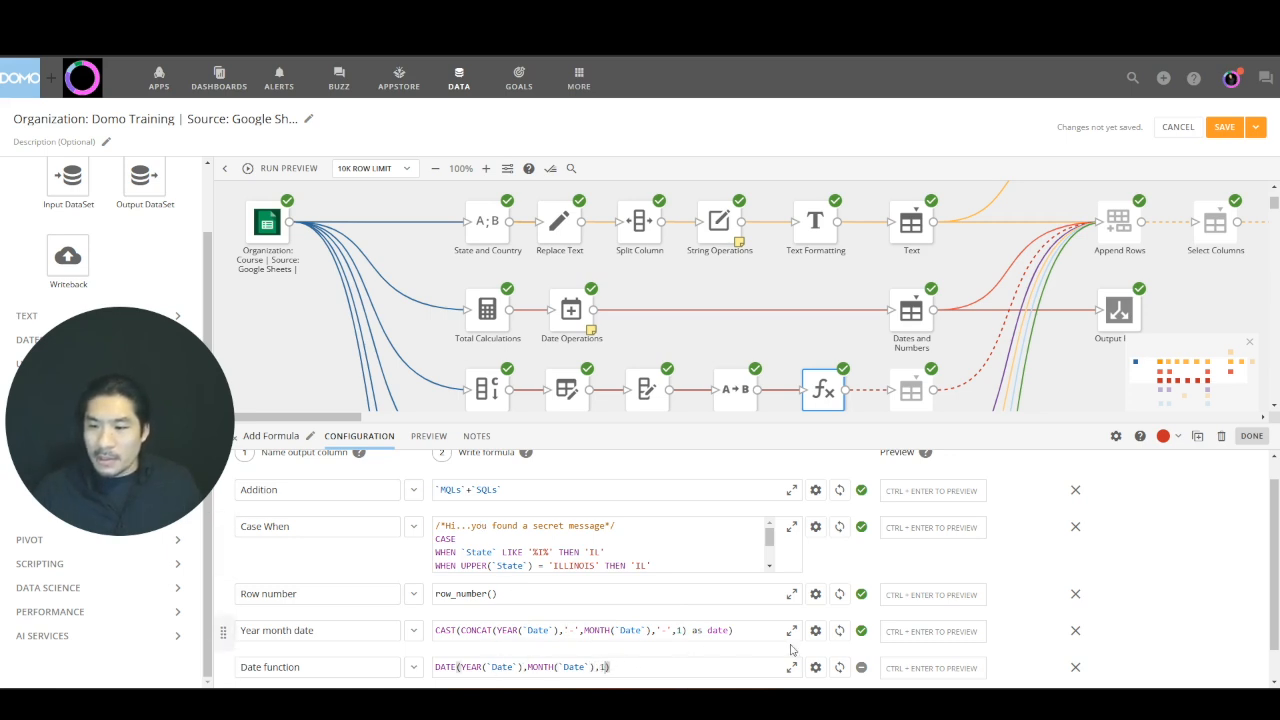
left_click(838, 667)
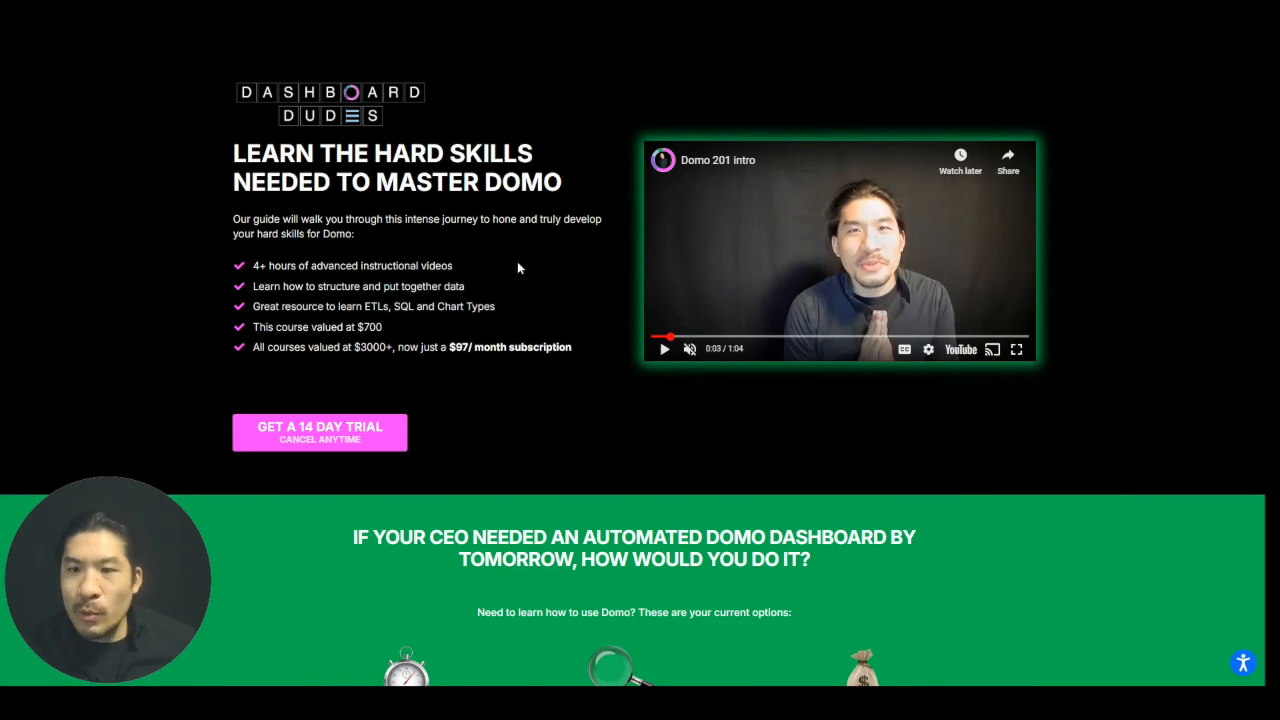
Look through the Domo 201 course page on the Dashboard Dudes website, including its lesson list and student reviews.
scroll(537, 396, "down", 1)
scroll(537, 400, "down", 8)
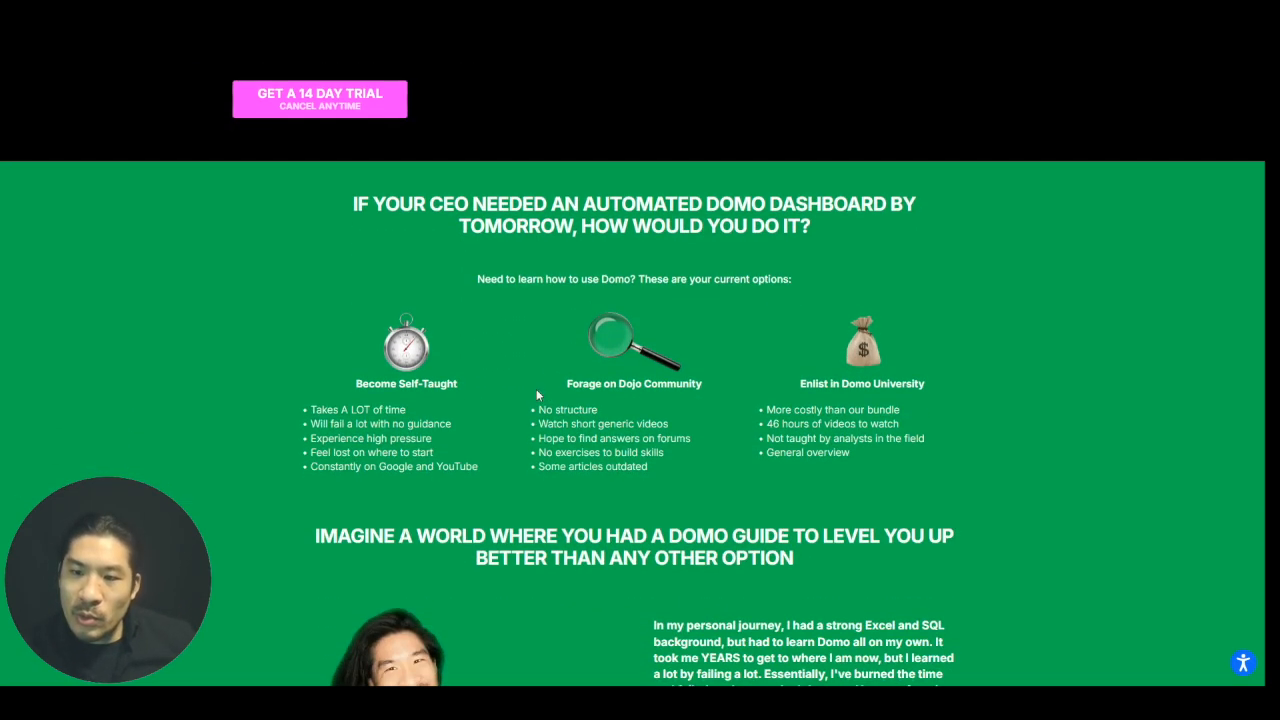
scroll(534, 390, "down", 3)
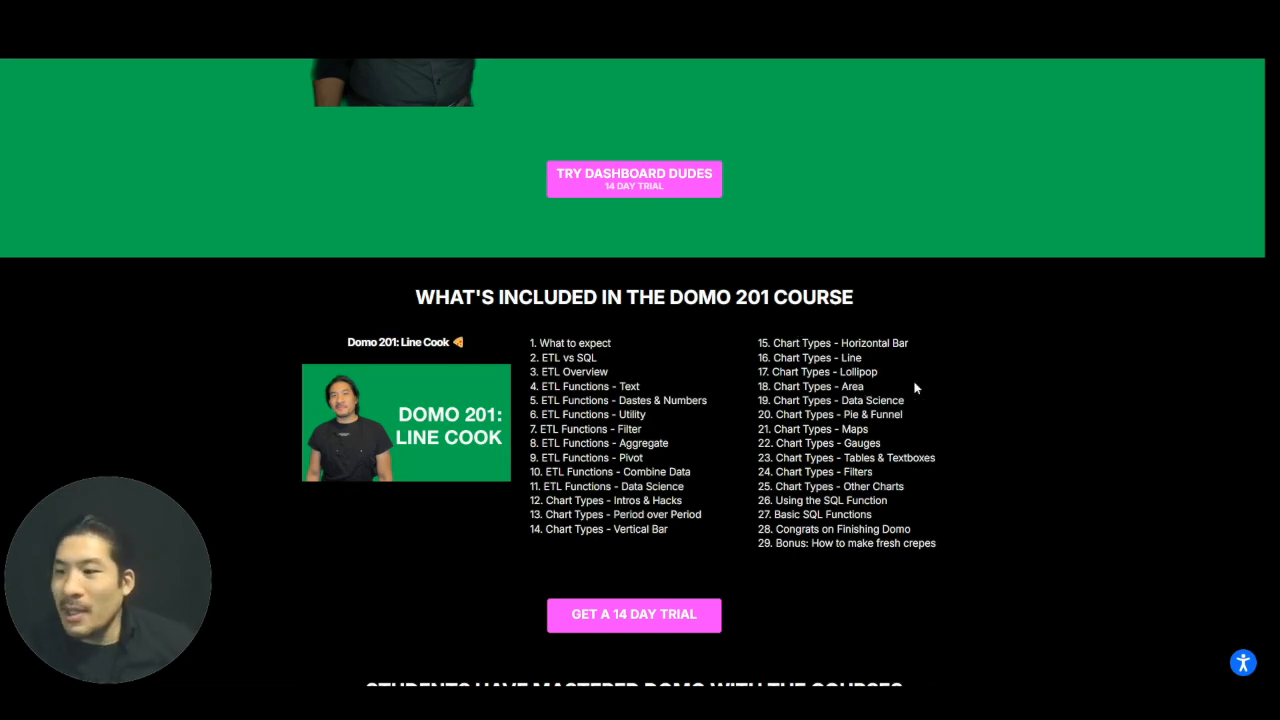
scroll(914, 387, "down", 2)
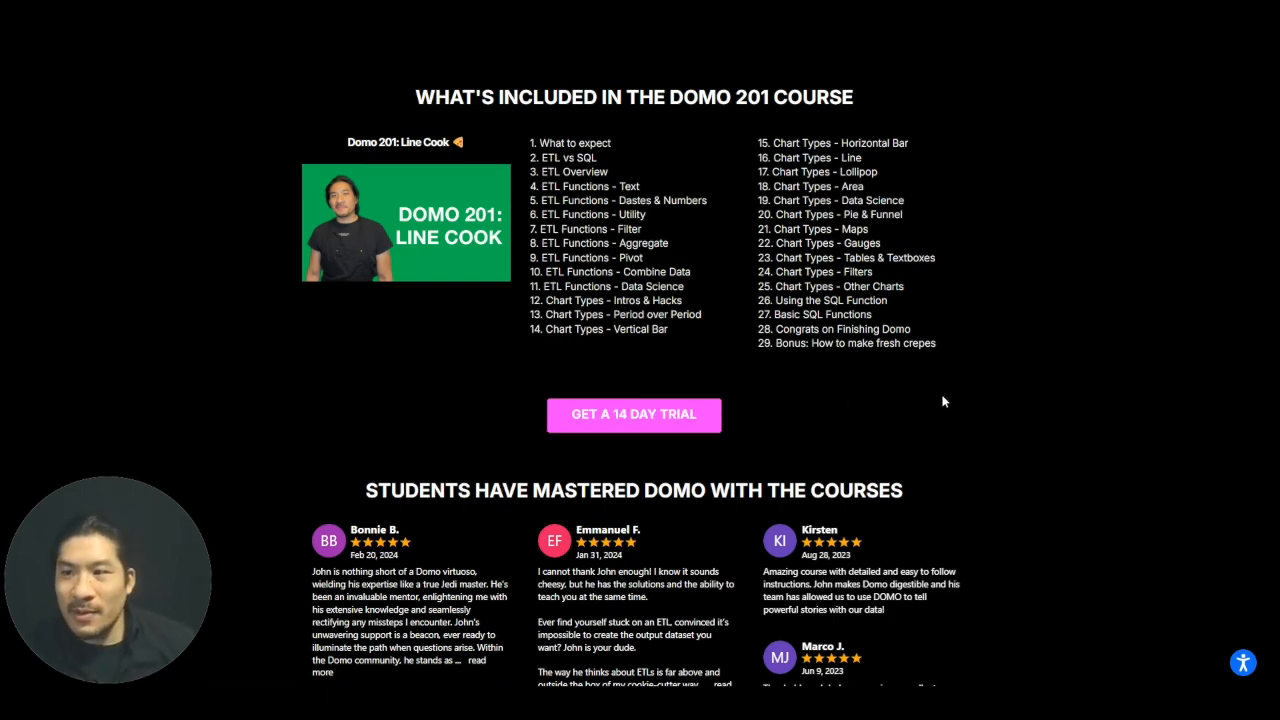
scroll(942, 401, "up", 2)
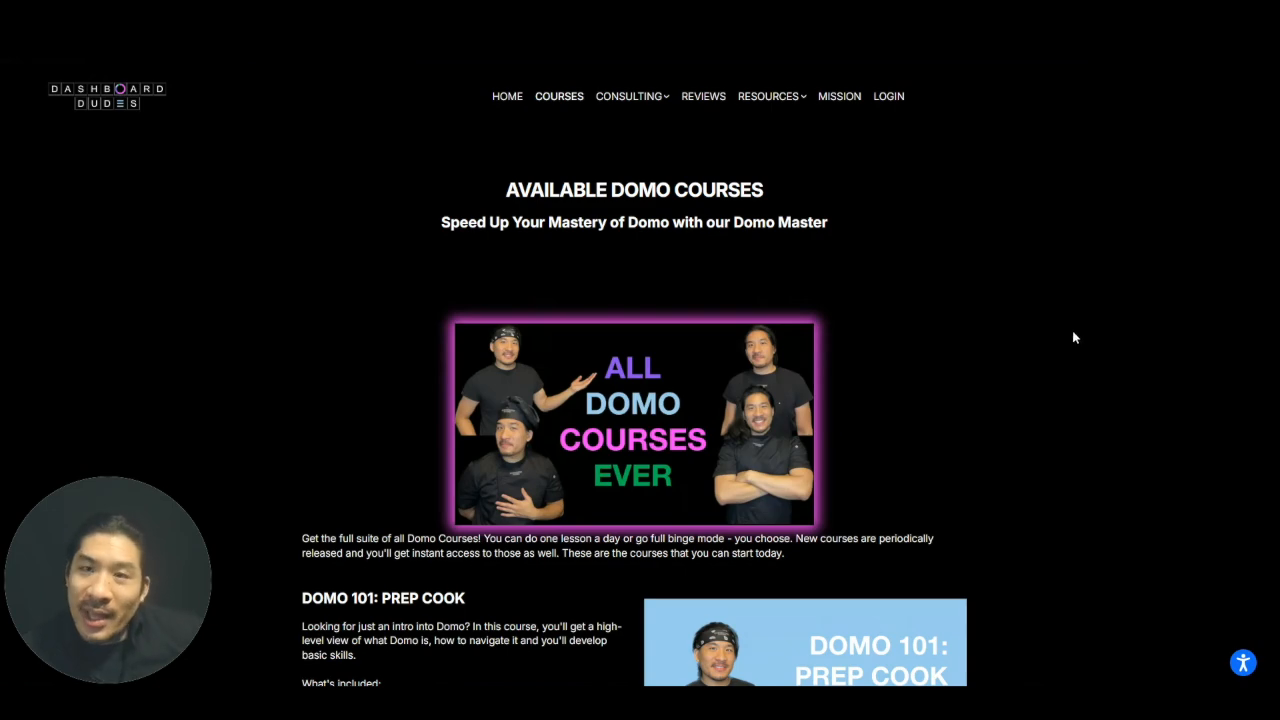
Review the descriptions of the available Domo courses on the Dashboard Dudes courses page, from Domo 101 to Domo Workflows.
scroll(1069, 330, "down", 2)
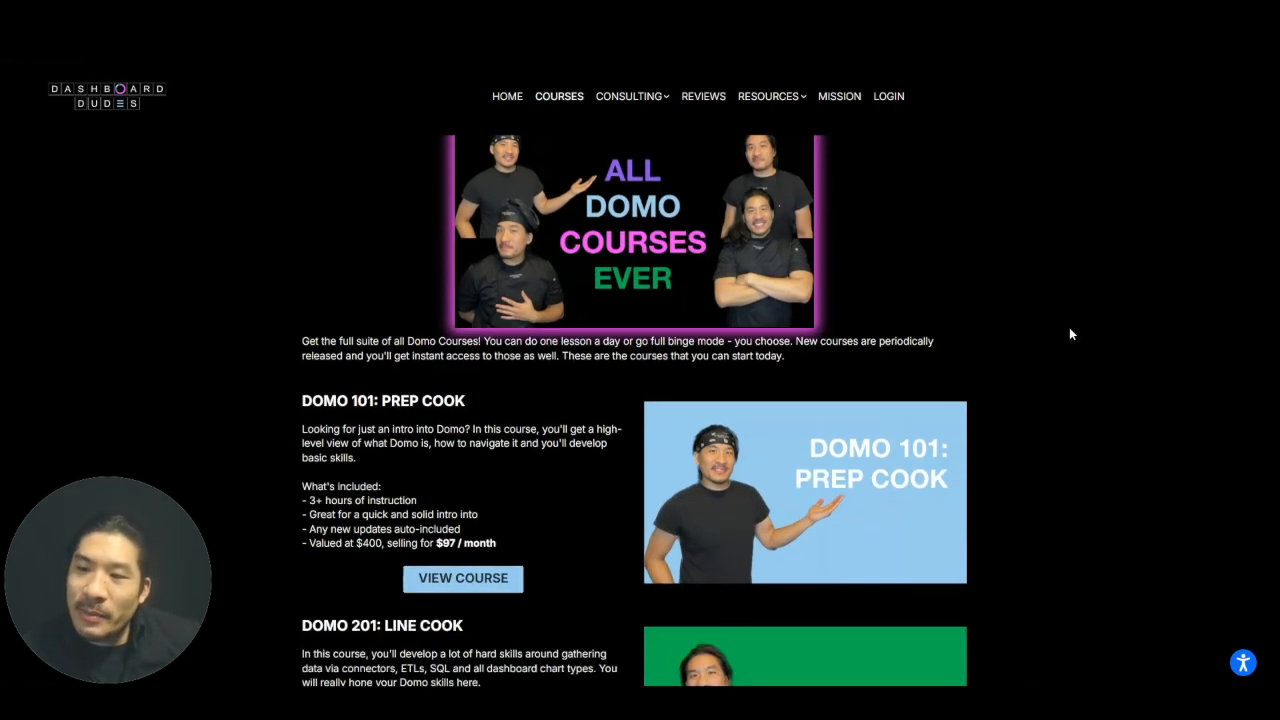
scroll(1066, 335, "down", 1)
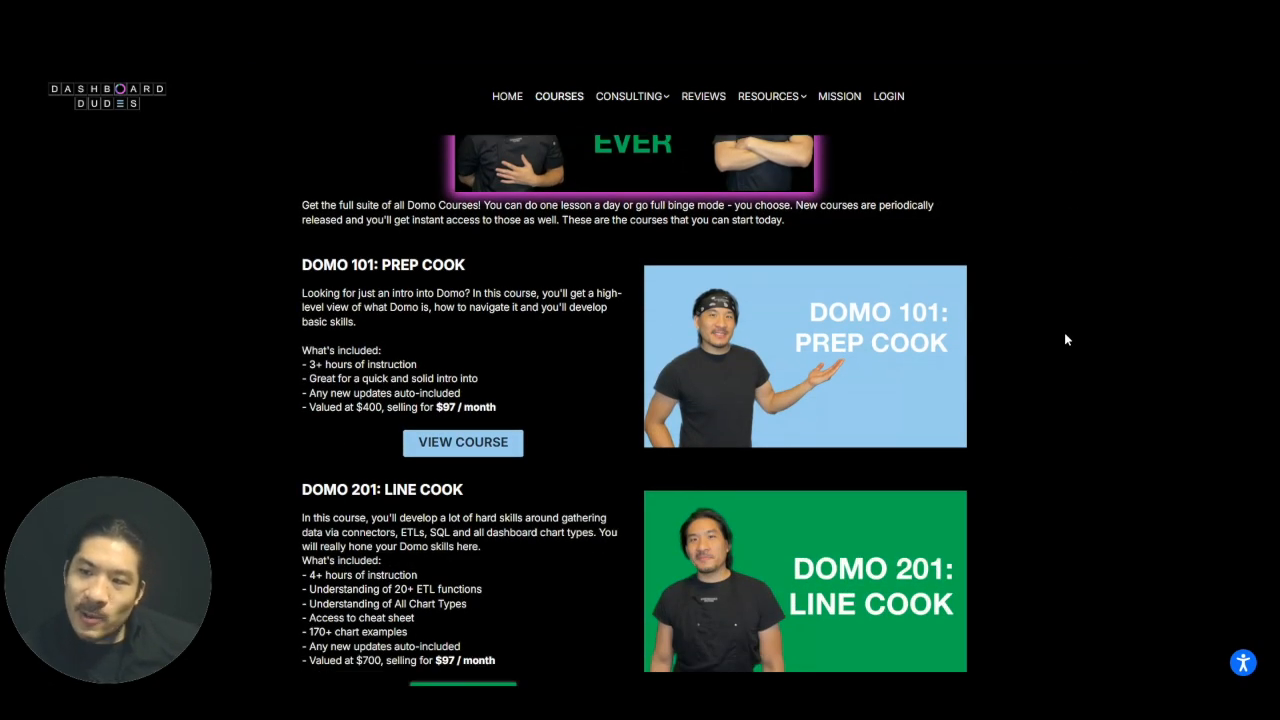
scroll(846, 370, "down", 2)
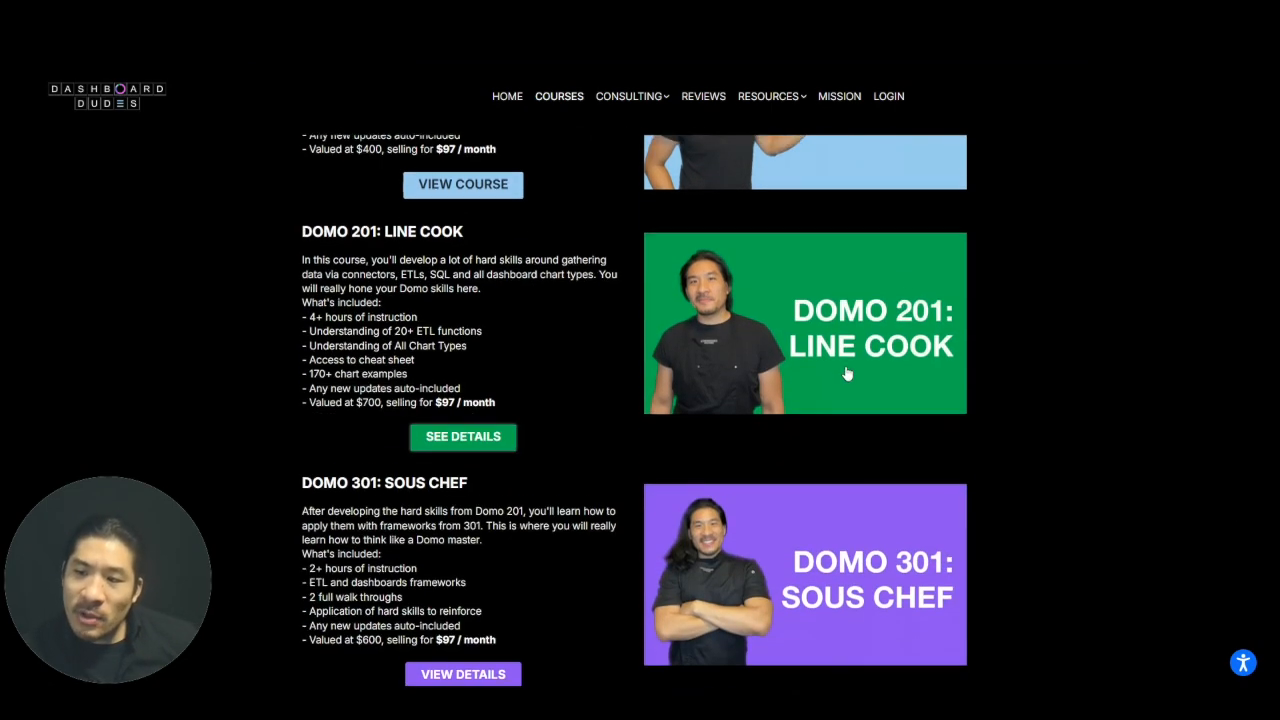
scroll(840, 390, "down", 3)
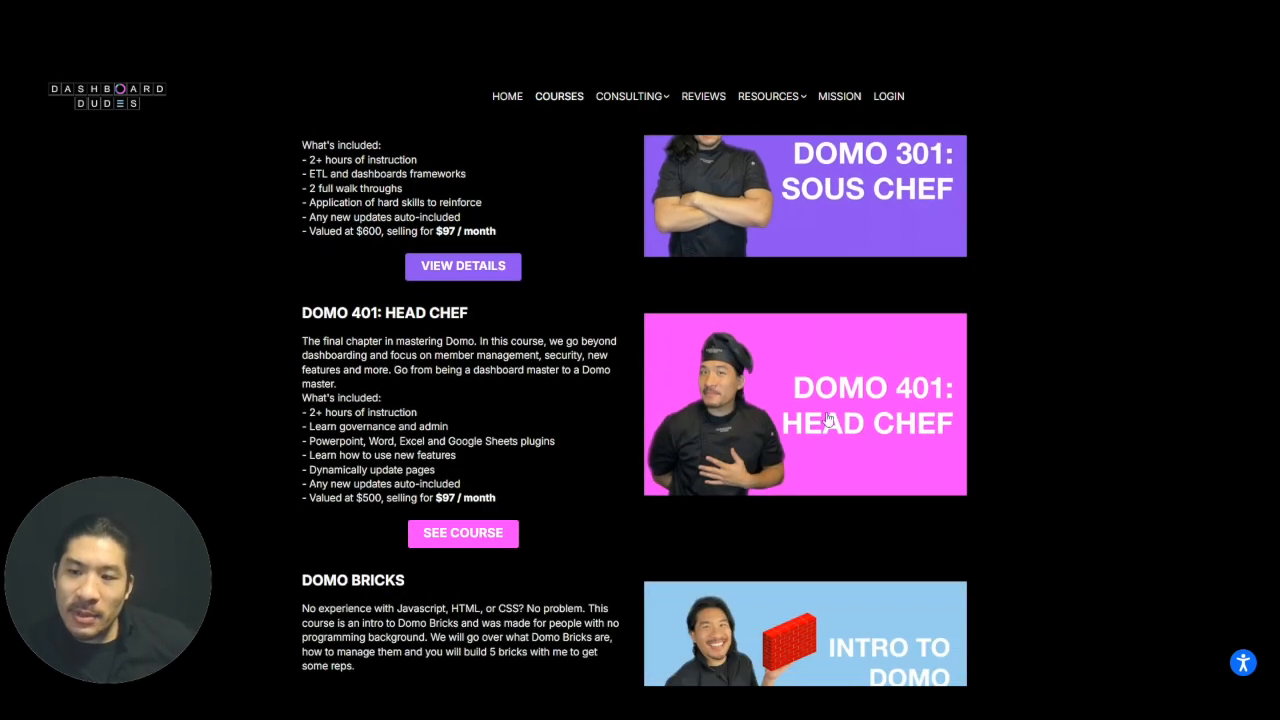
scroll(840, 400, "down", 6)
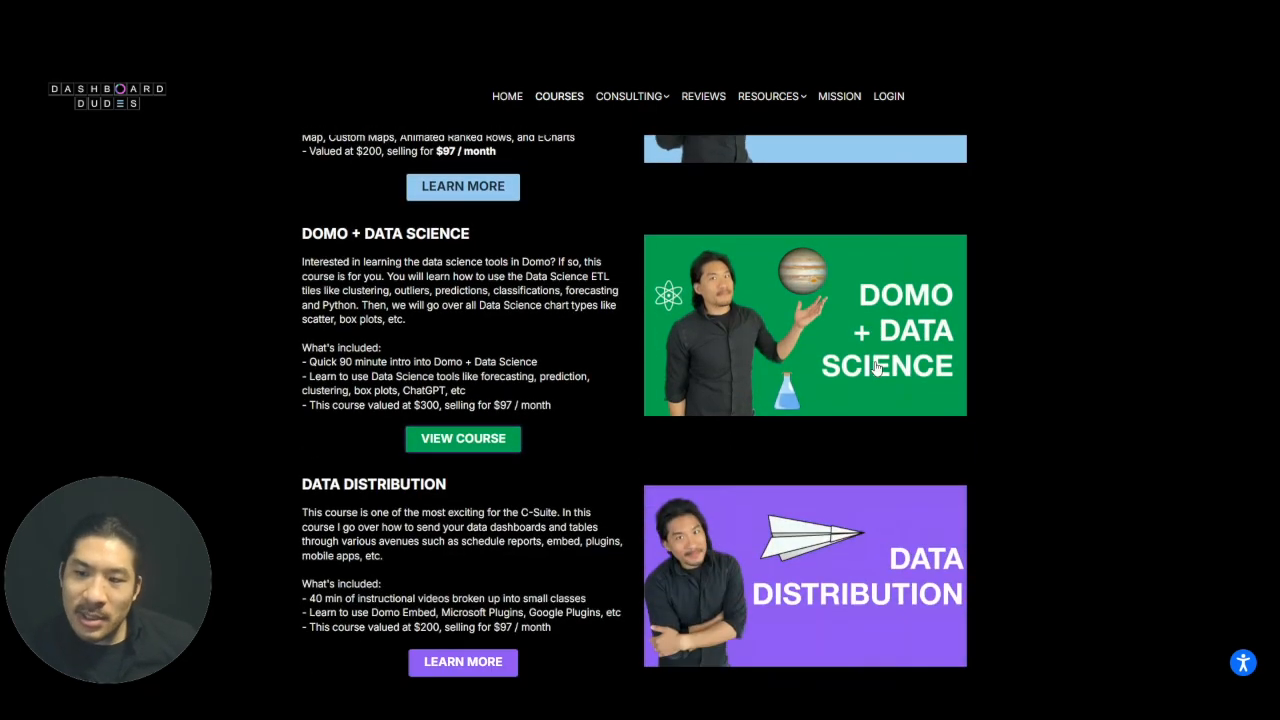
scroll(895, 508, "down", 3)
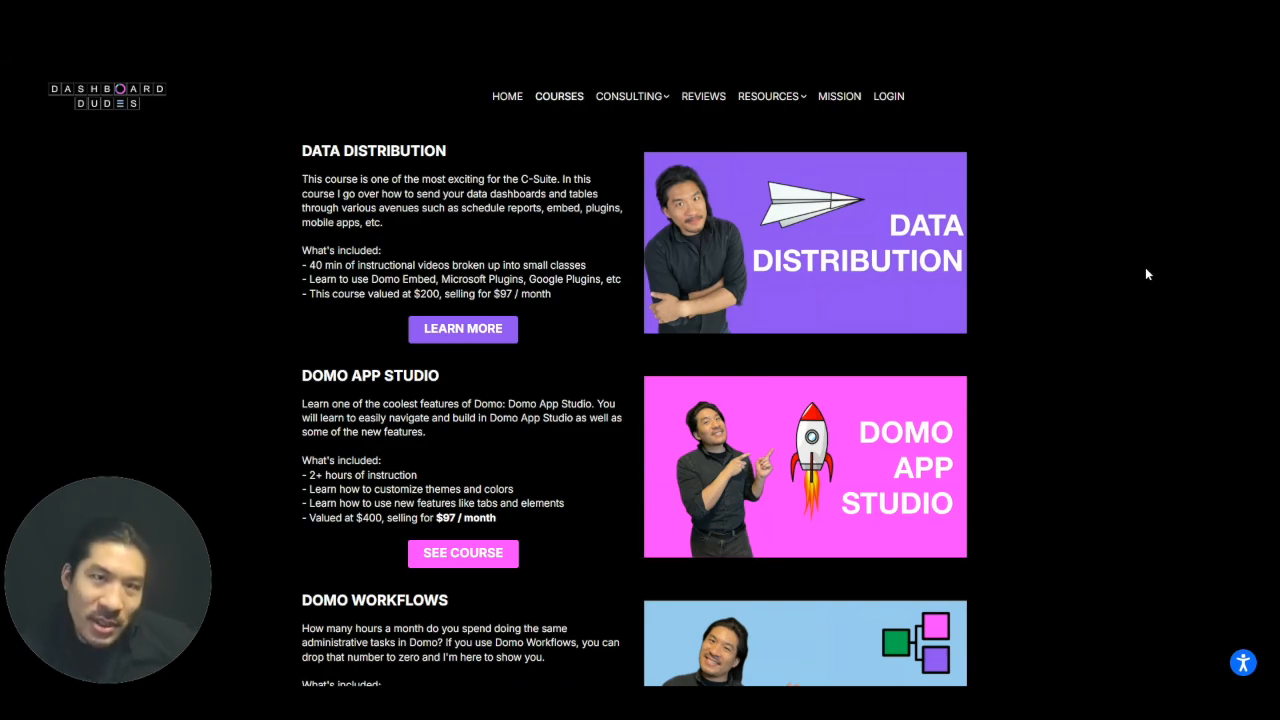
scroll(1145, 273, "up", 12)
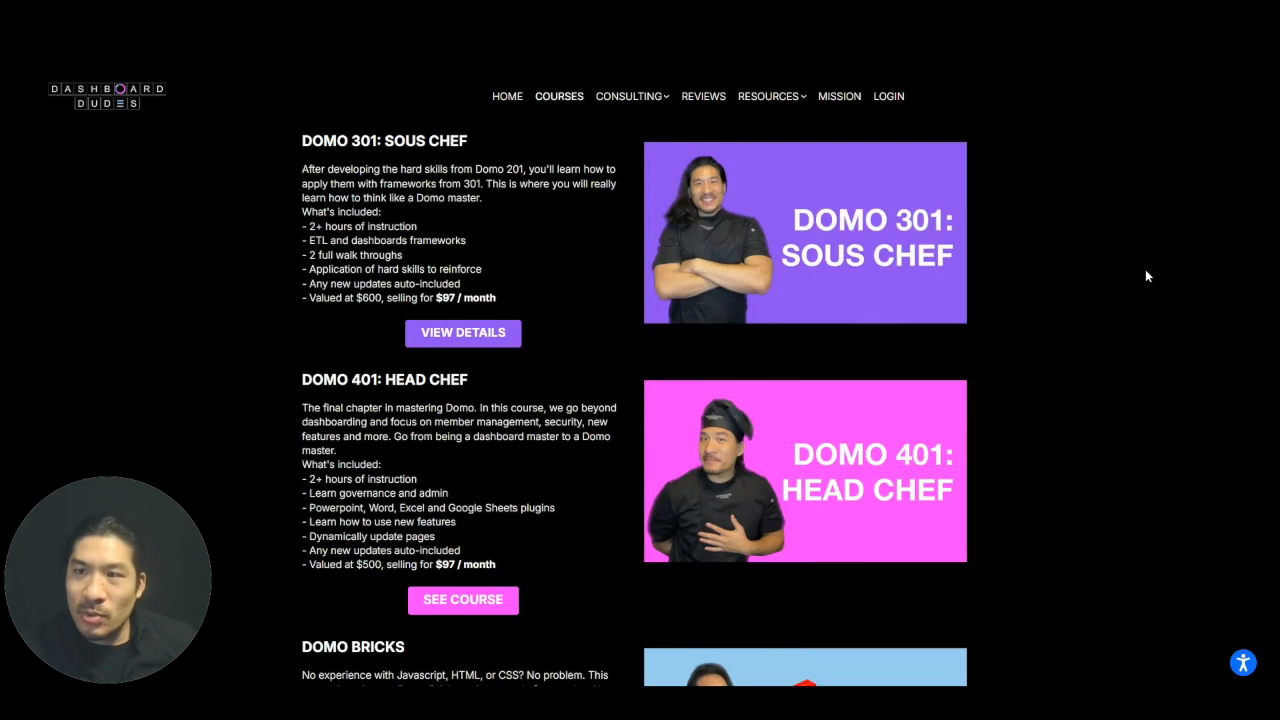
scroll(1147, 279, "up", 4)
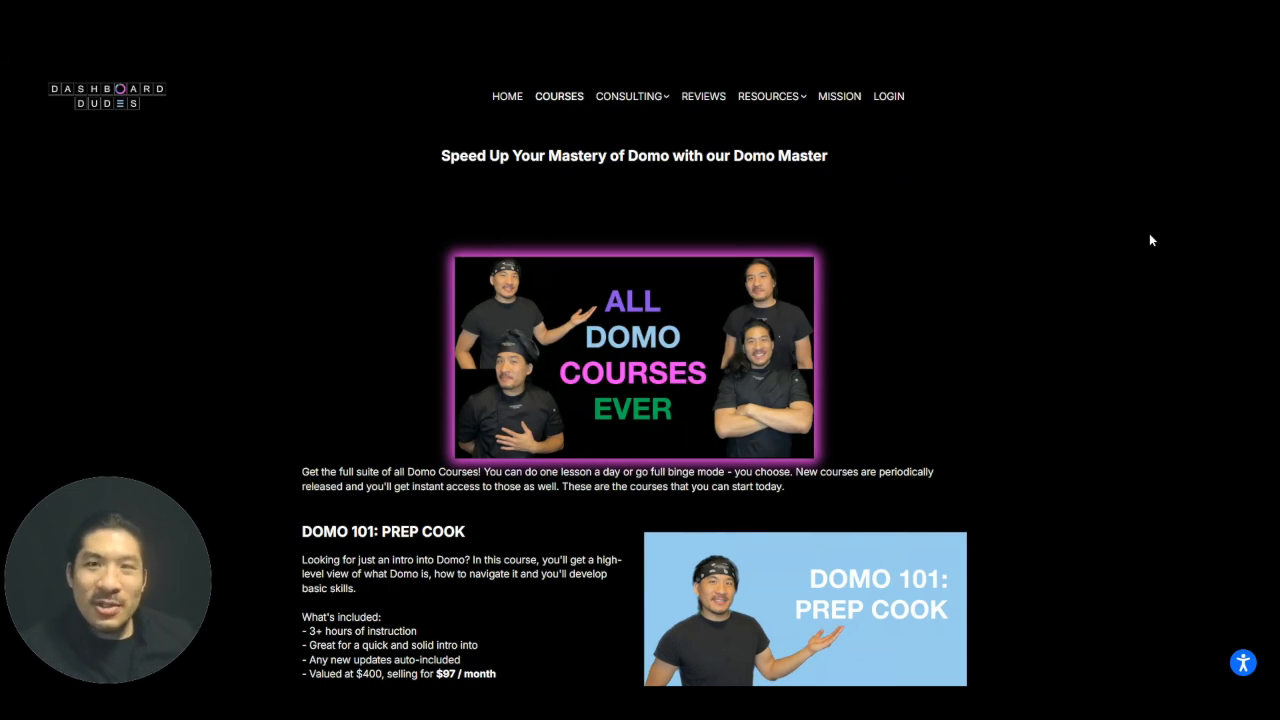
scroll(1145, 245, "up", 1)
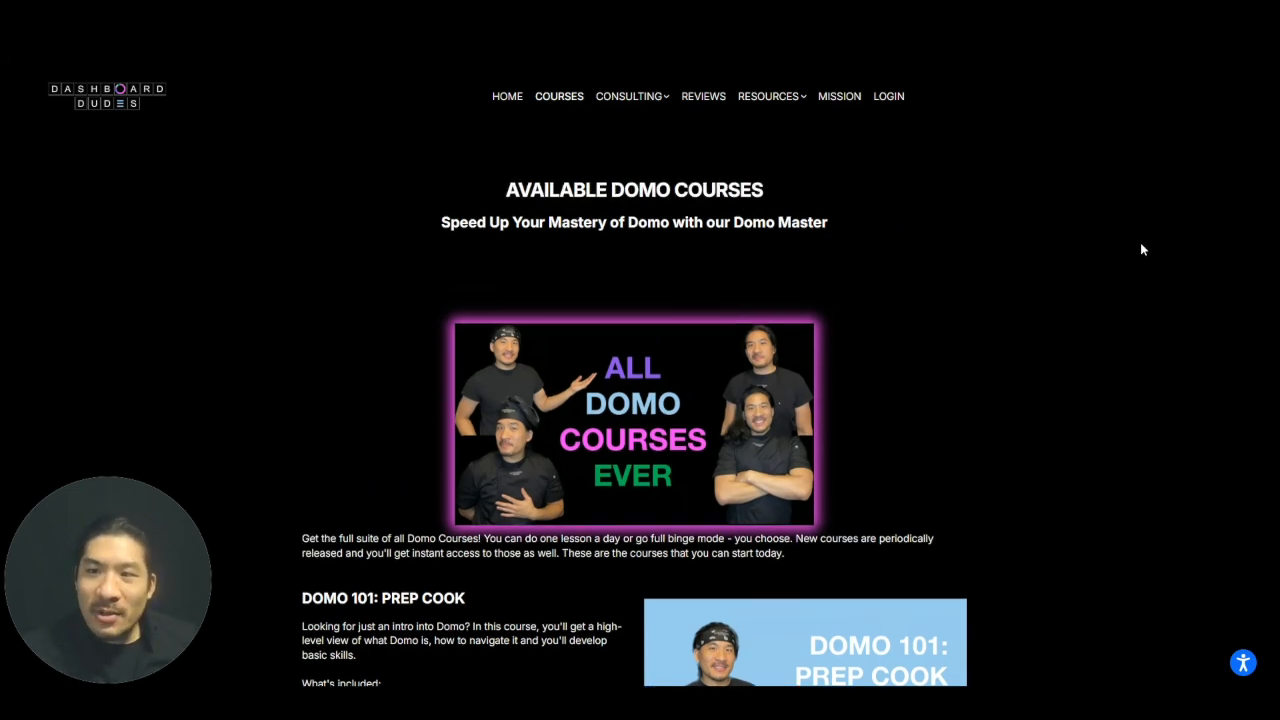